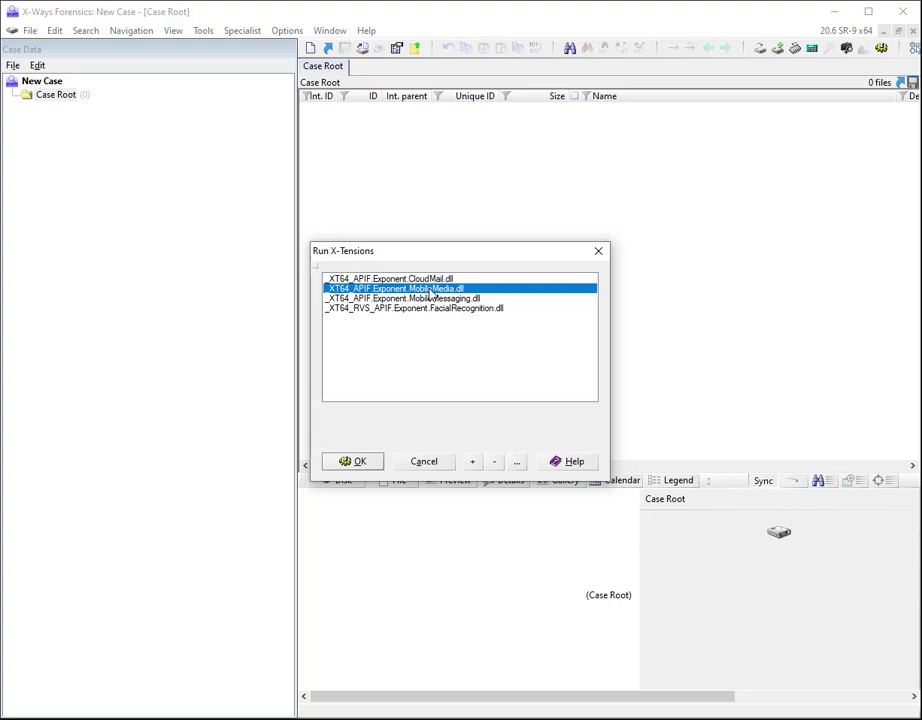
Run the _XT64_APIF.Exponent.MobileMedia.dll X-Tension, dismiss the licence information, and continue to the local file settings
click(355, 462)
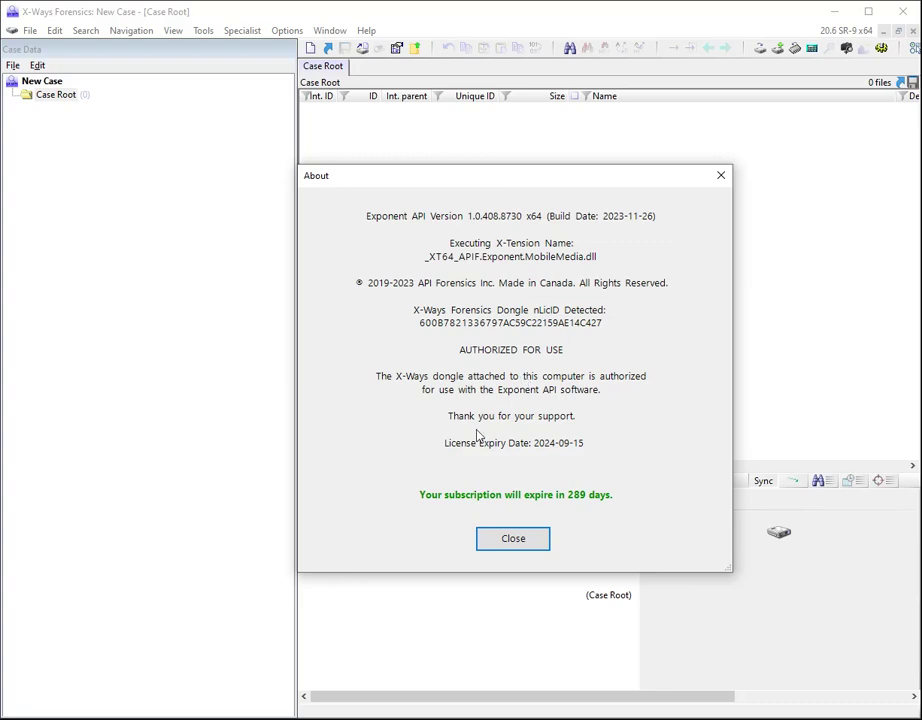
click(513, 539)
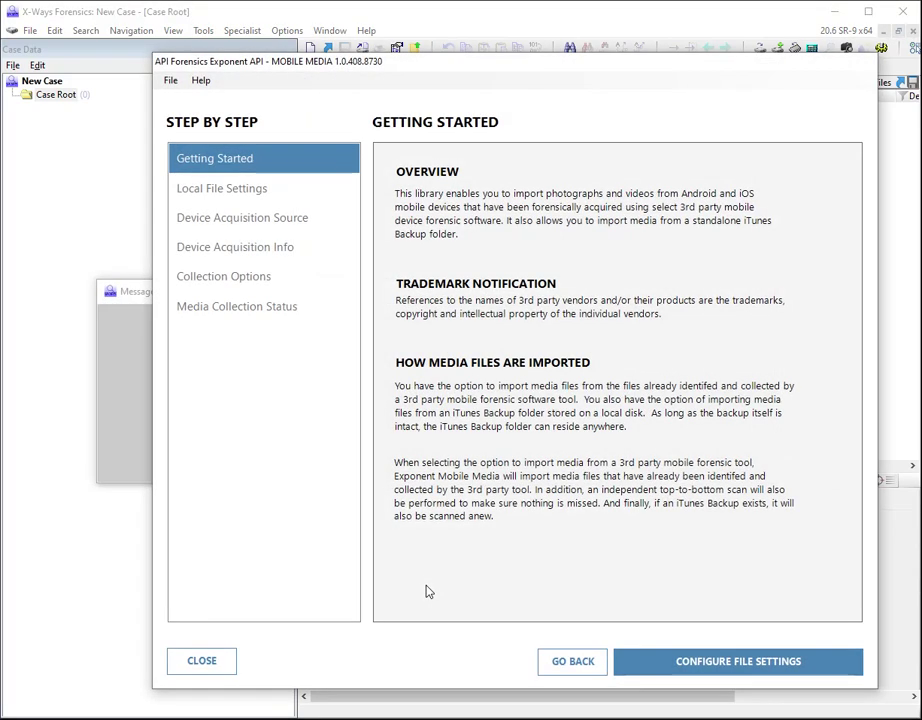
drag(450, 77, 410, 61)
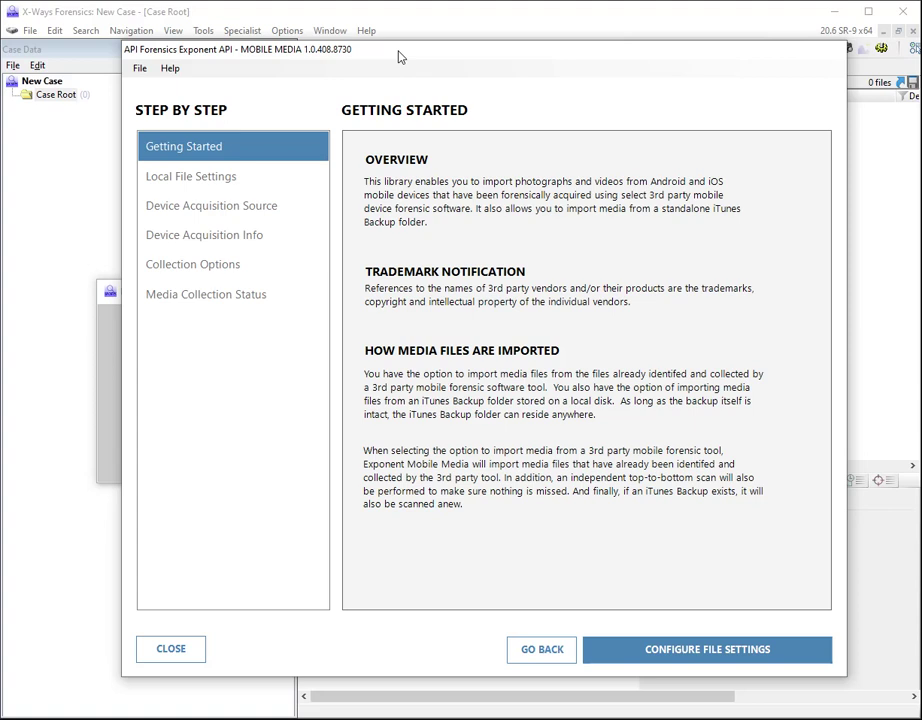
click(652, 652)
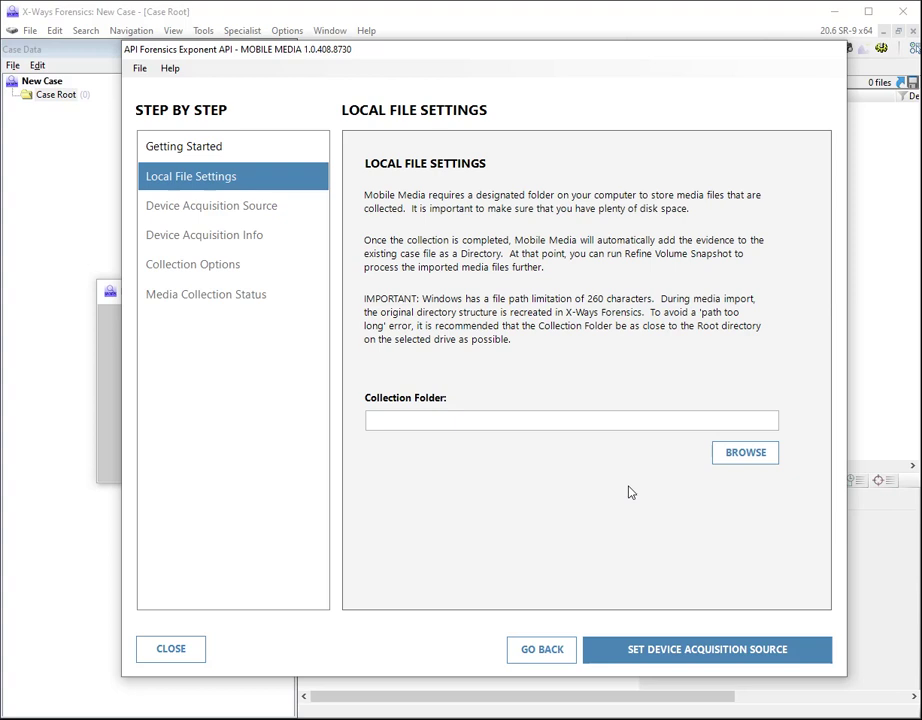
Set the collection folder to the root of the EXPONENT API (M:) drive
click(735, 463)
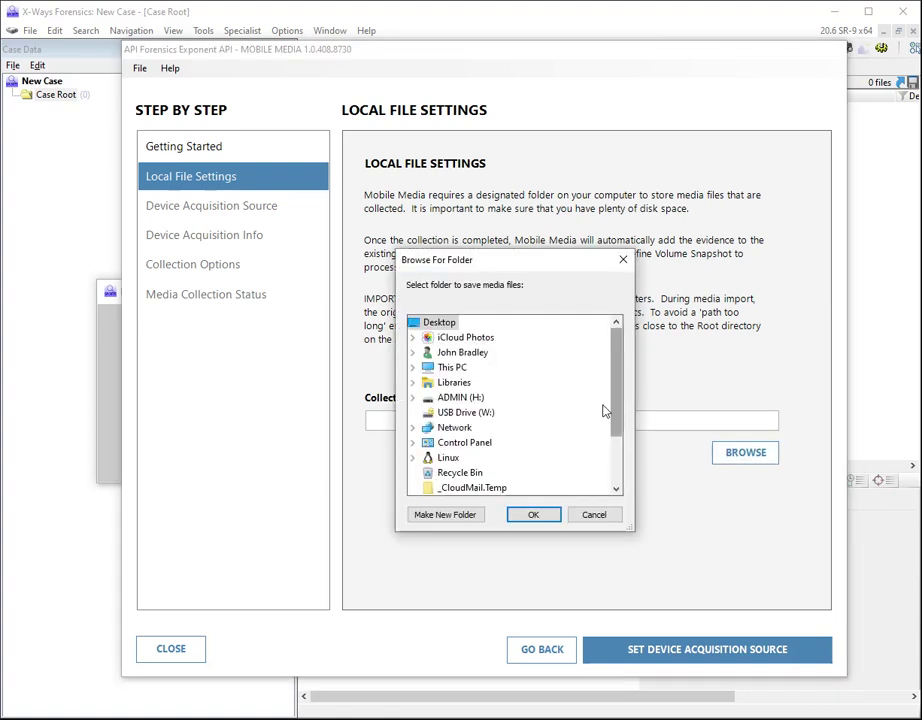
double_click(424, 367)
drag(619, 389, 552, 428)
click(506, 413)
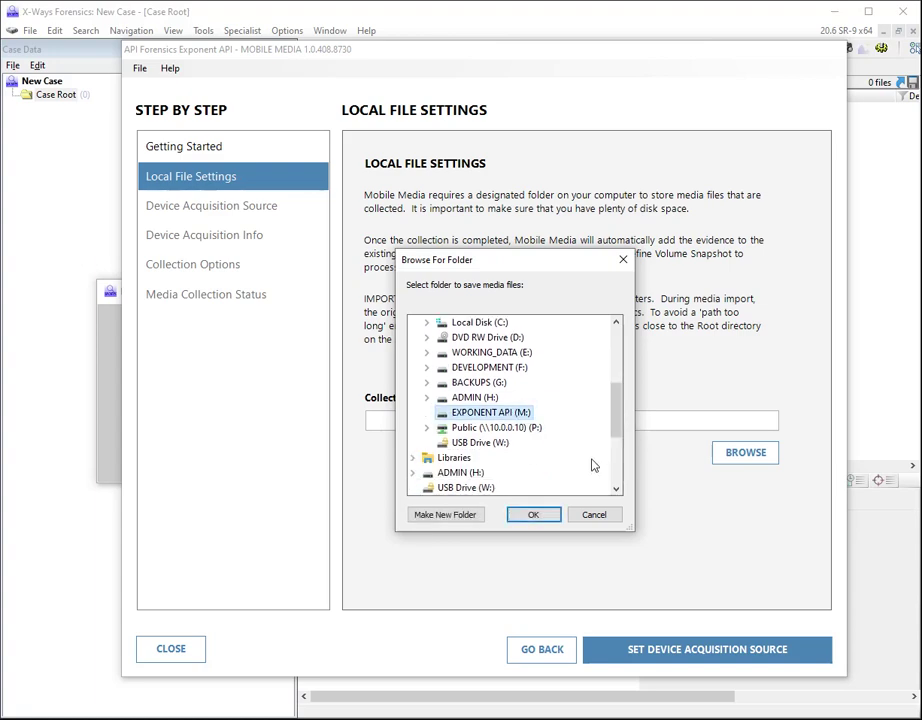
click(535, 516)
Browse for the collection folder again and create a folder named Cases on the EXPONENT API (M:) drive
click(718, 462)
drag(612, 408, 617, 438)
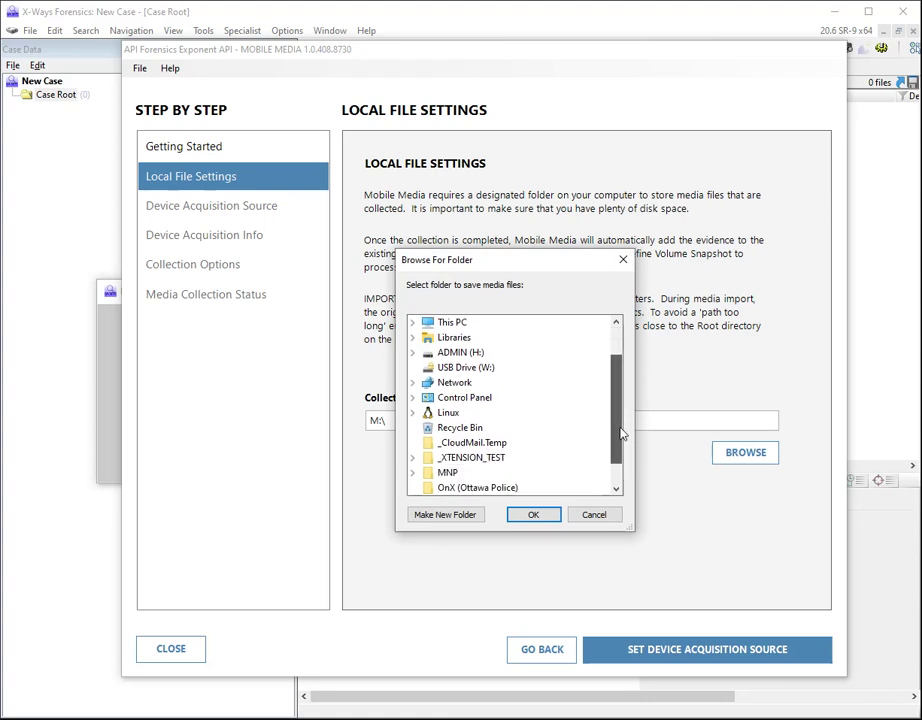
click(452, 330)
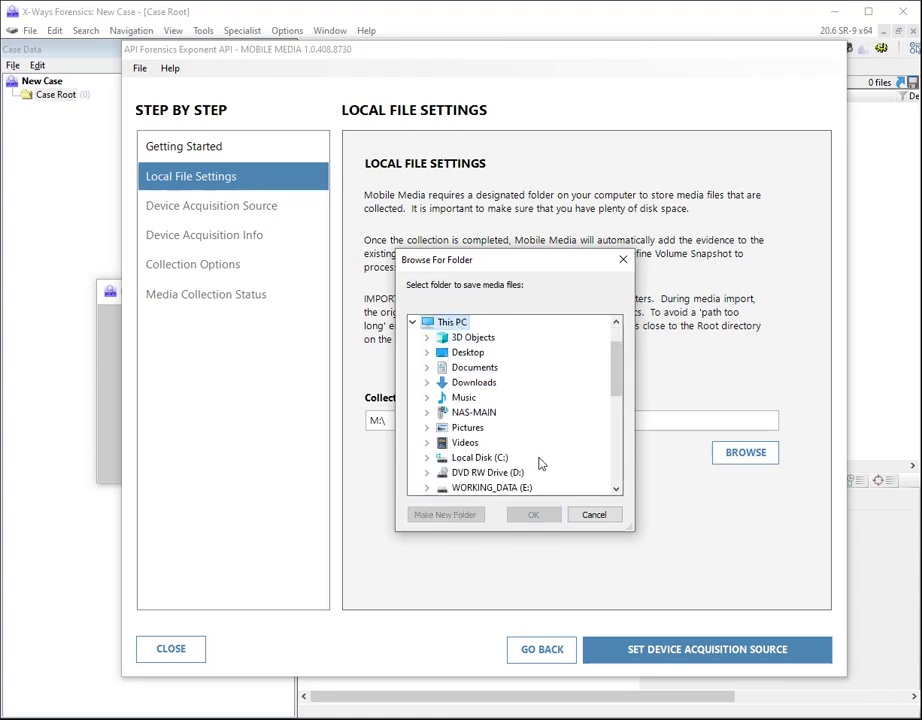
scroll(519, 475, down, 2)
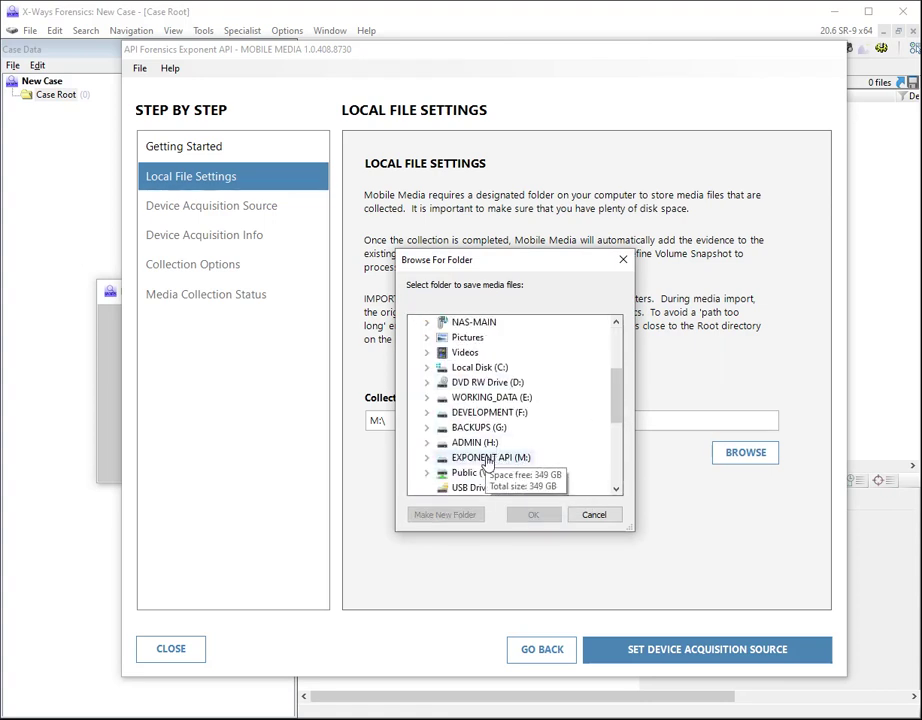
click(466, 458)
click(446, 515)
text(Cases)
key(Escape)
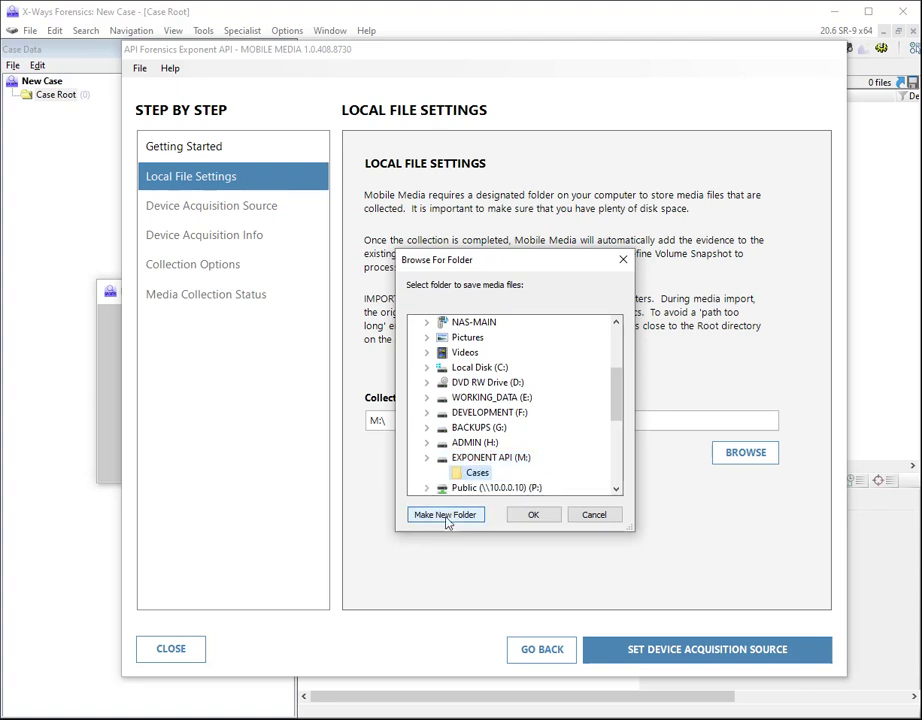
Create a subfolder inside Cases and name it Evidence
click(446, 515)
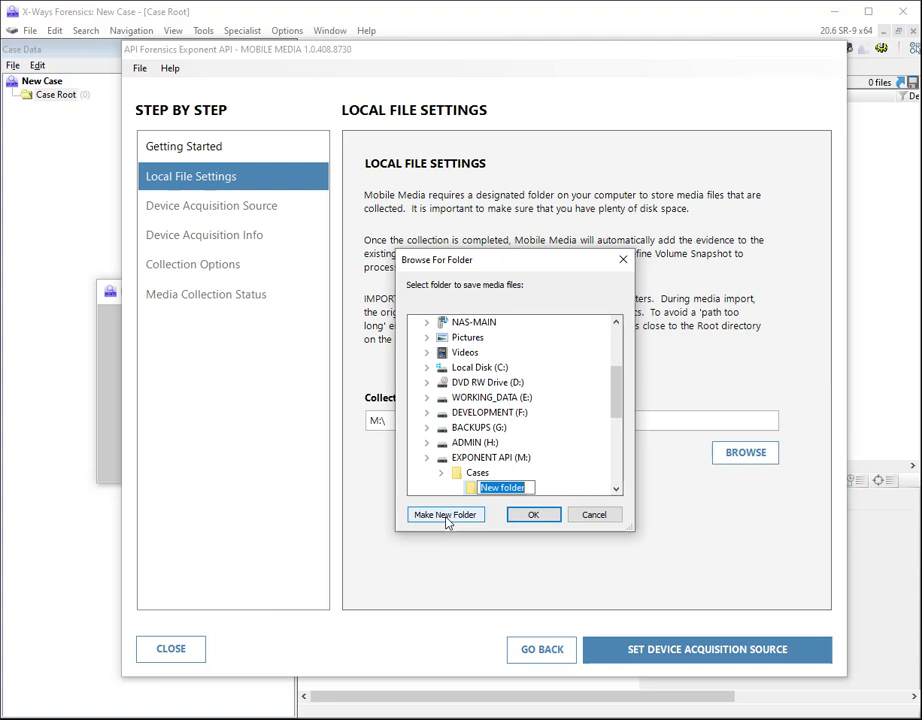
key(Return)
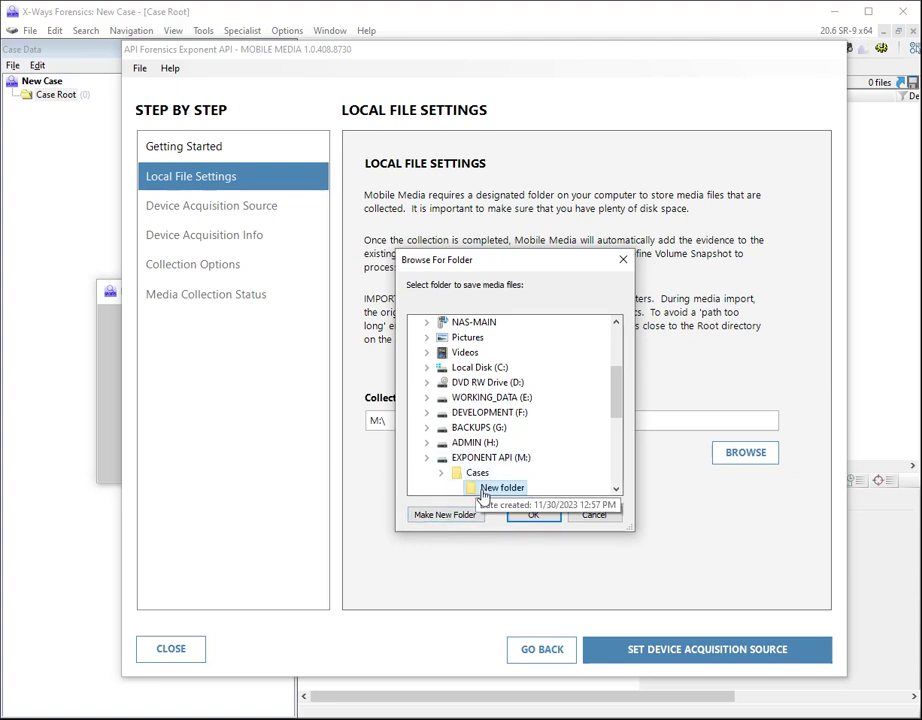
right_click(483, 492)
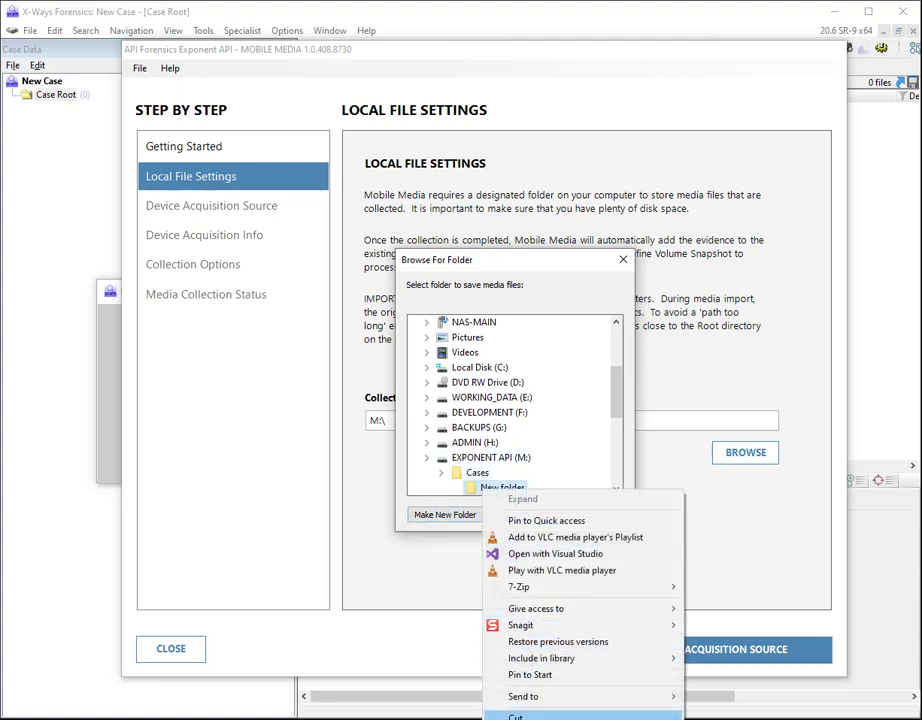
text(mEvidence)
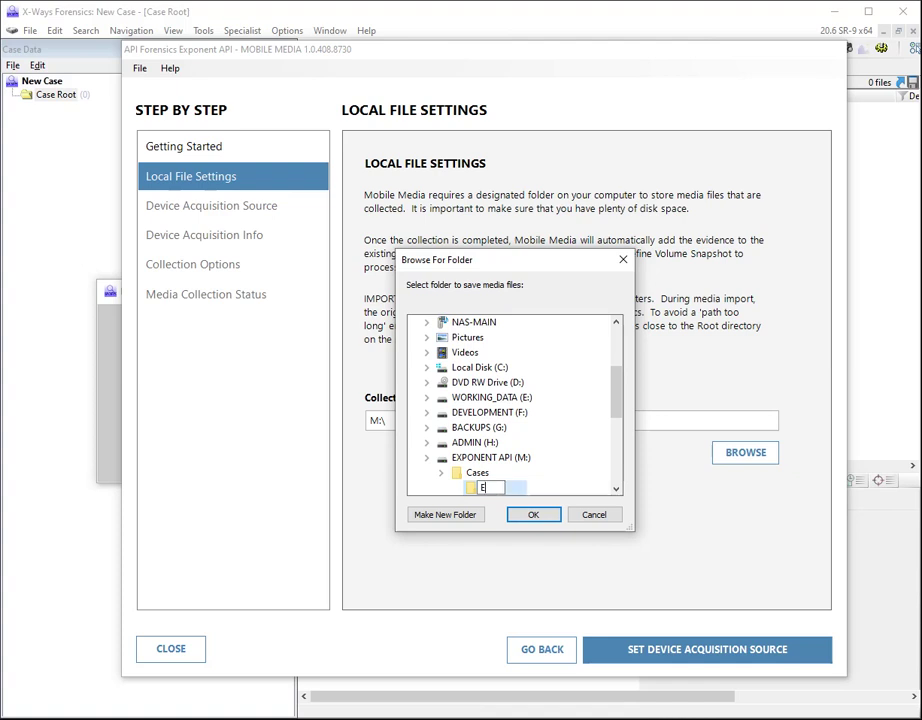
key(Escape)
text(Evidence)
key(Return)
Move the Evidence folder to the root of the M: drive and accept it as the collection folder
drag(498, 487, 484, 450)
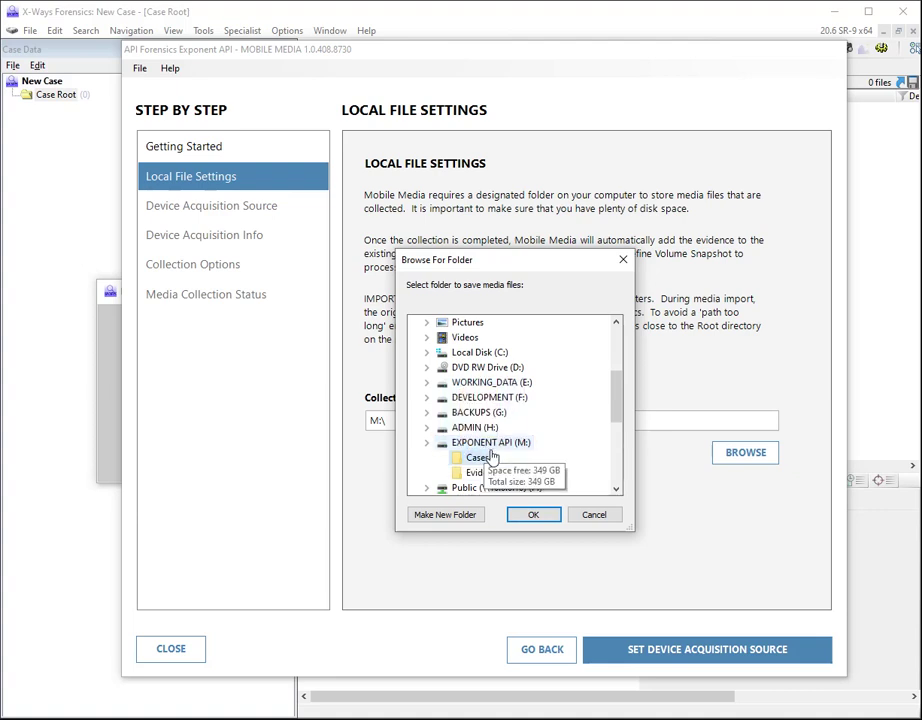
click(527, 515)
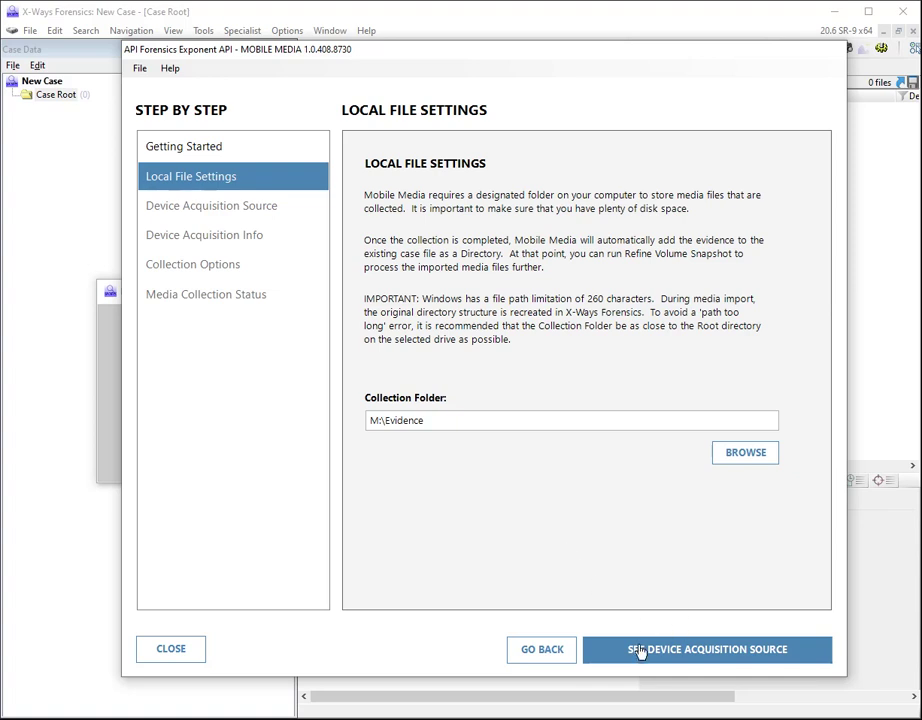
click(677, 655)
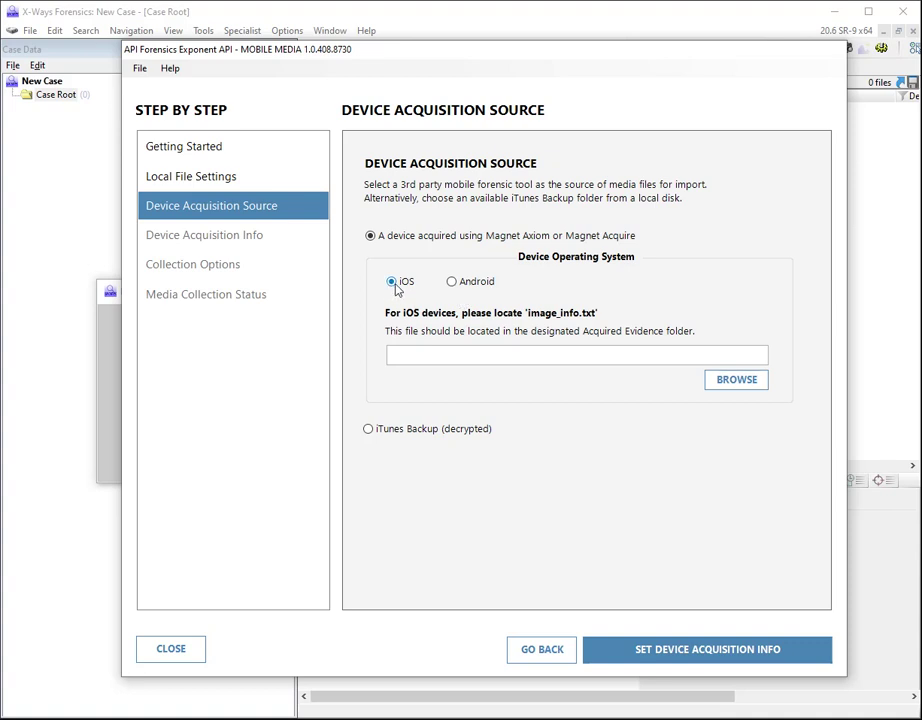
Review the Android, iOS and decrypted iTunes Backup source options, returning to an iOS device acquired with Magnet Axiom or Magnet Acquire
click(452, 285)
click(393, 284)
click(503, 352)
click(376, 431)
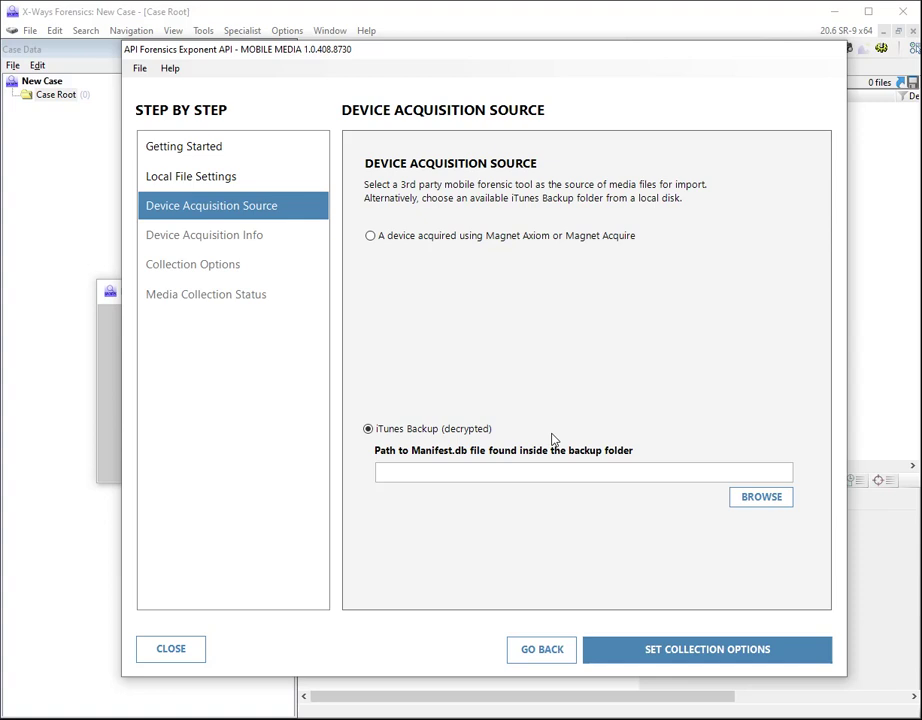
click(371, 236)
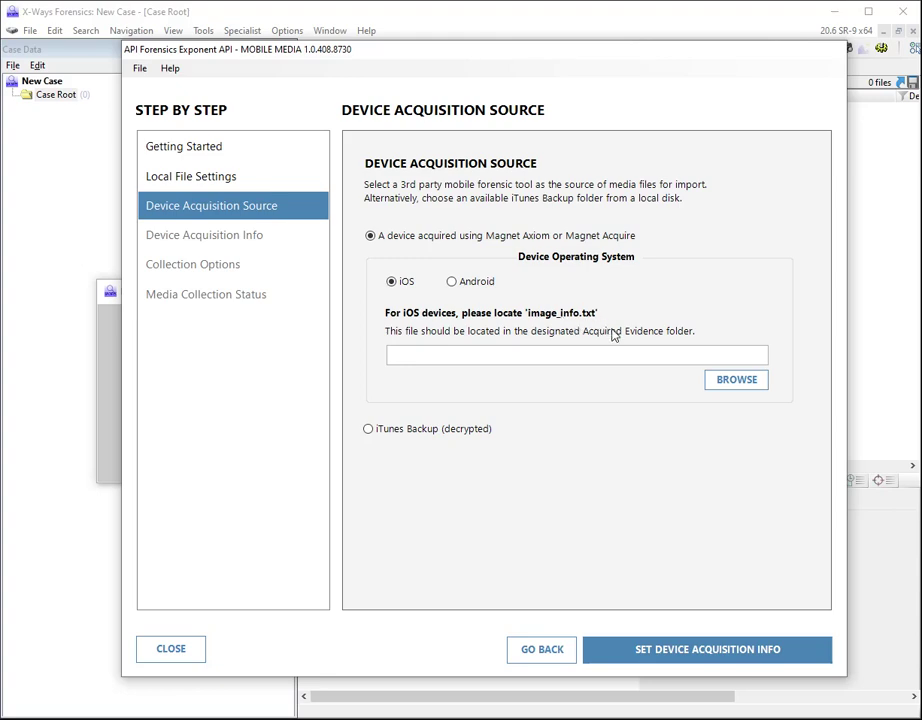
Select image_info.txt from the Acquired Evidence folder as the iOS device's acquisition source file
click(716, 384)
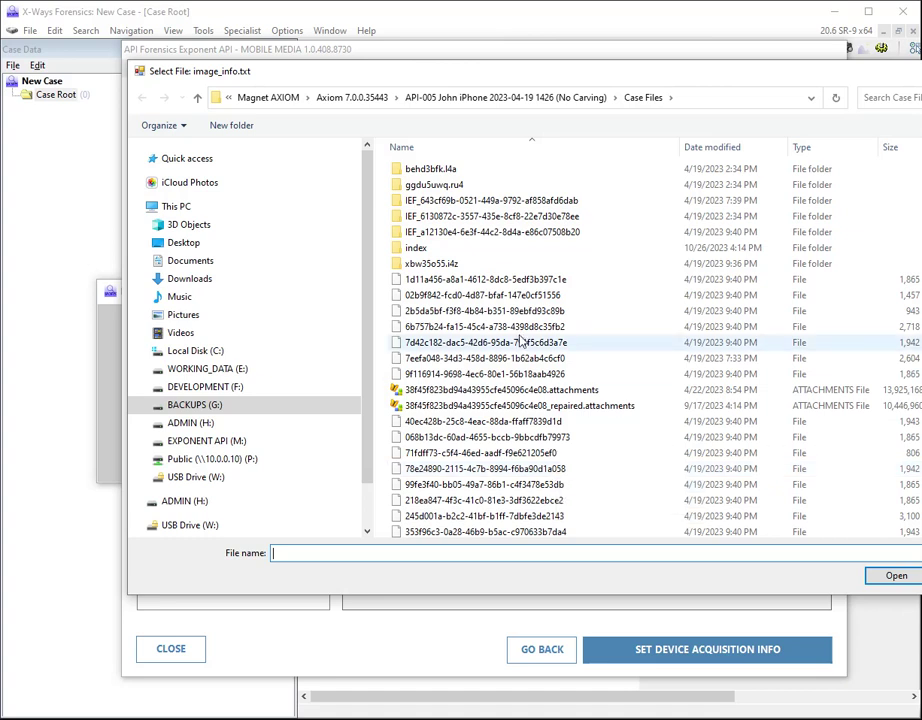
click(492, 98)
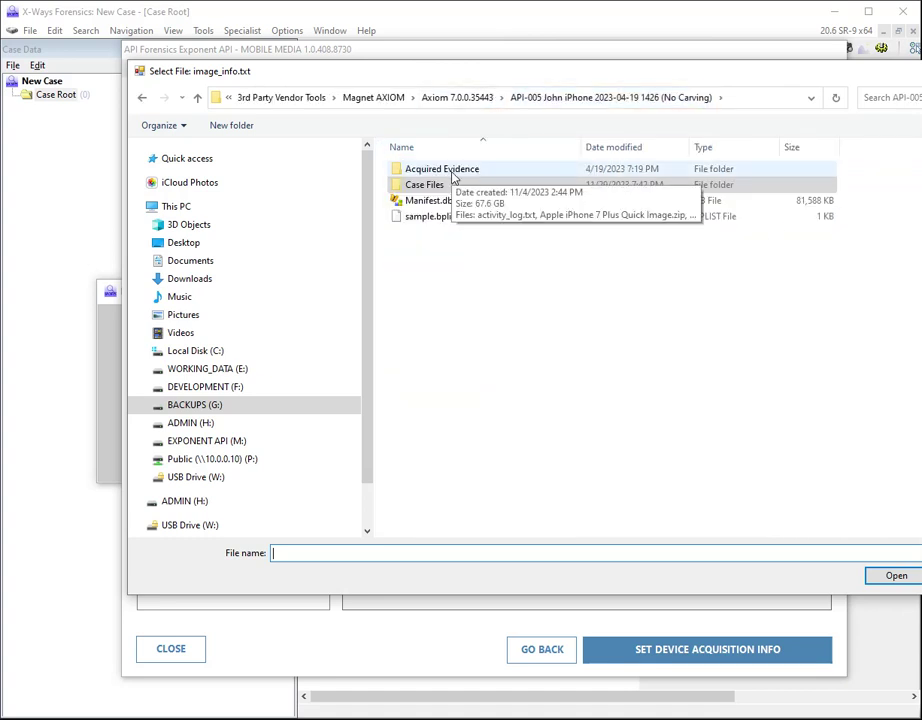
double_click(430, 171)
click(433, 203)
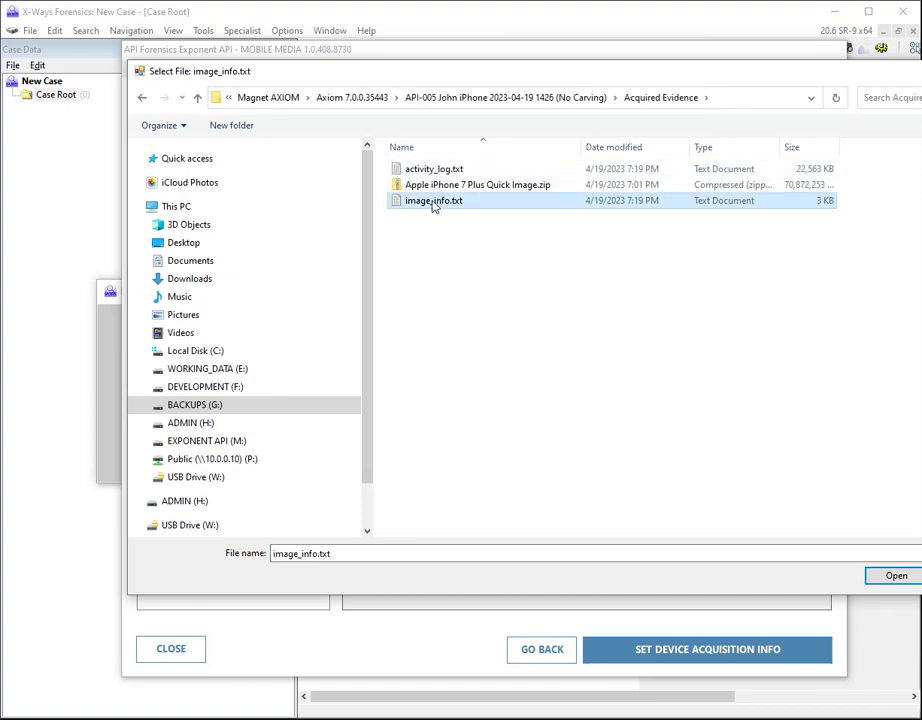
click(890, 575)
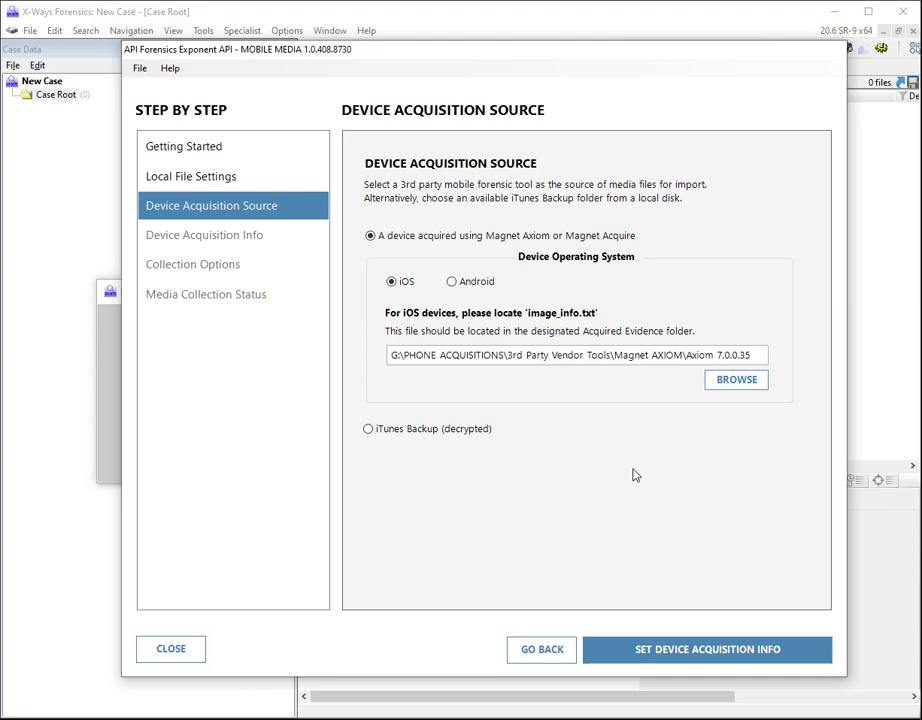
Examine the device information and Pretty Name in image_info.txt using Notepad, and reselect the file as the acquisition source
click(720, 384)
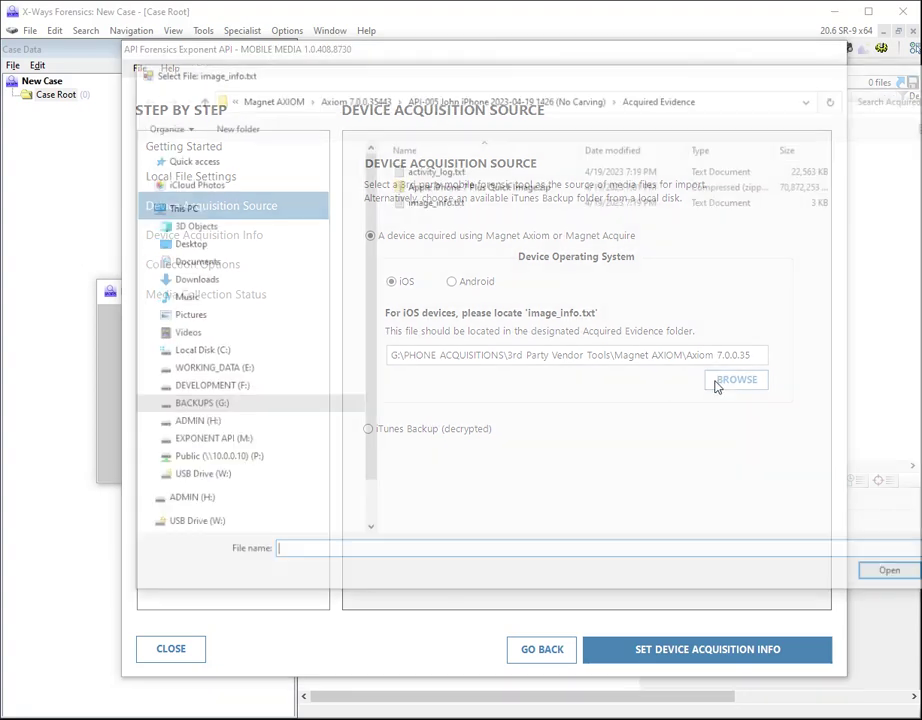
right_click(437, 204)
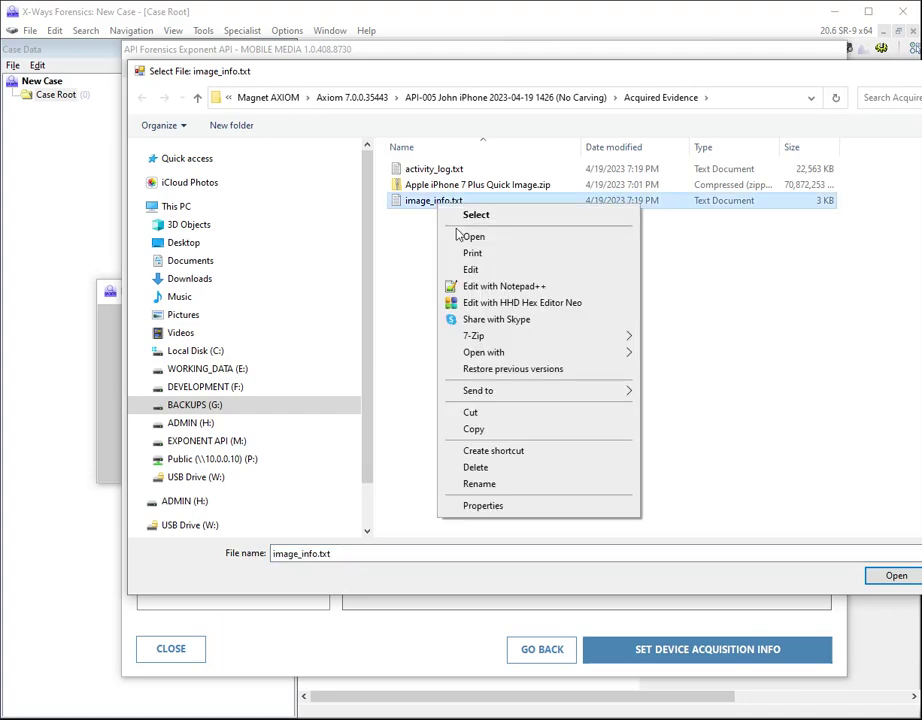
click(469, 237)
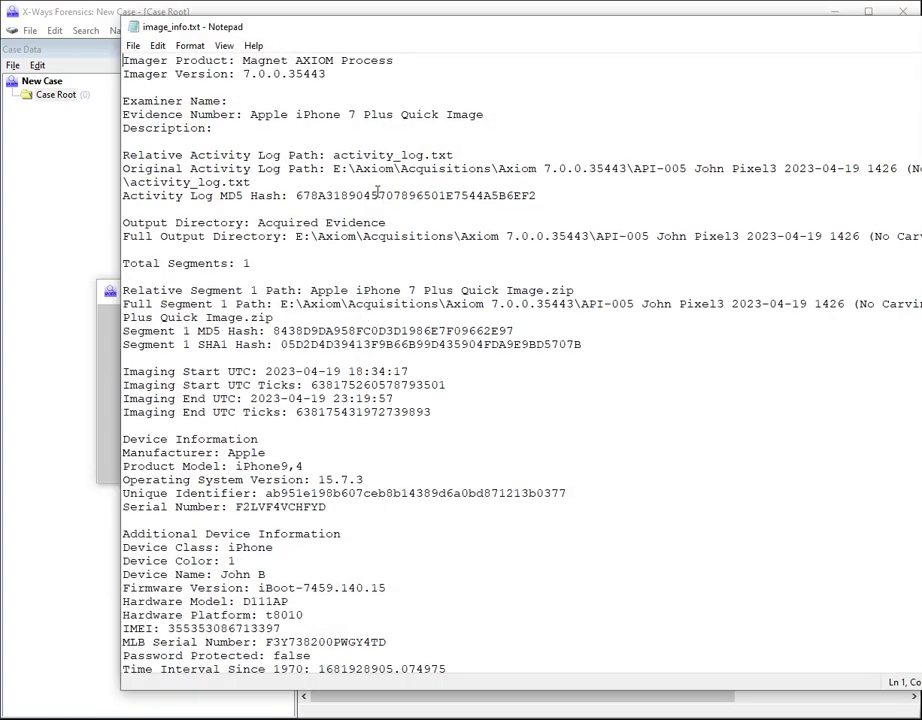
scroll(309, 399, down, 7)
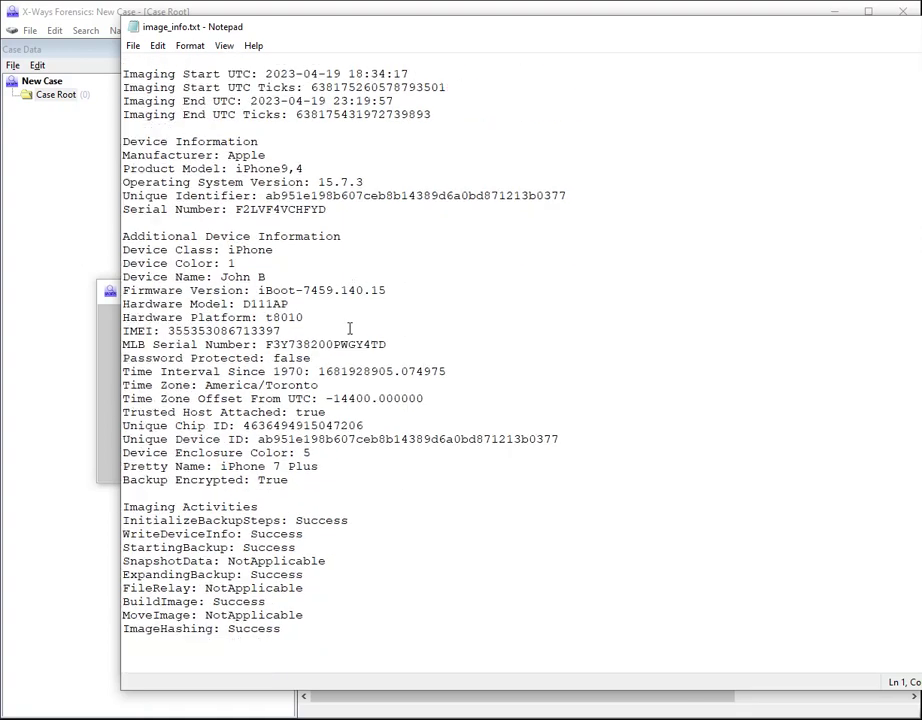
double_click(288, 345)
drag(221, 467, 331, 467)
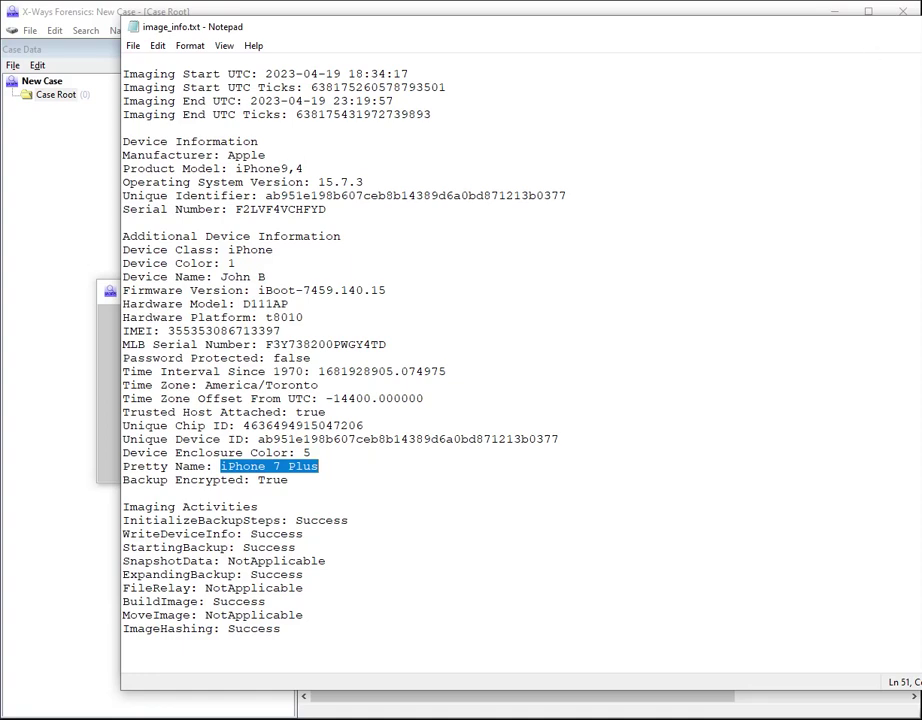
key(alt+F4)
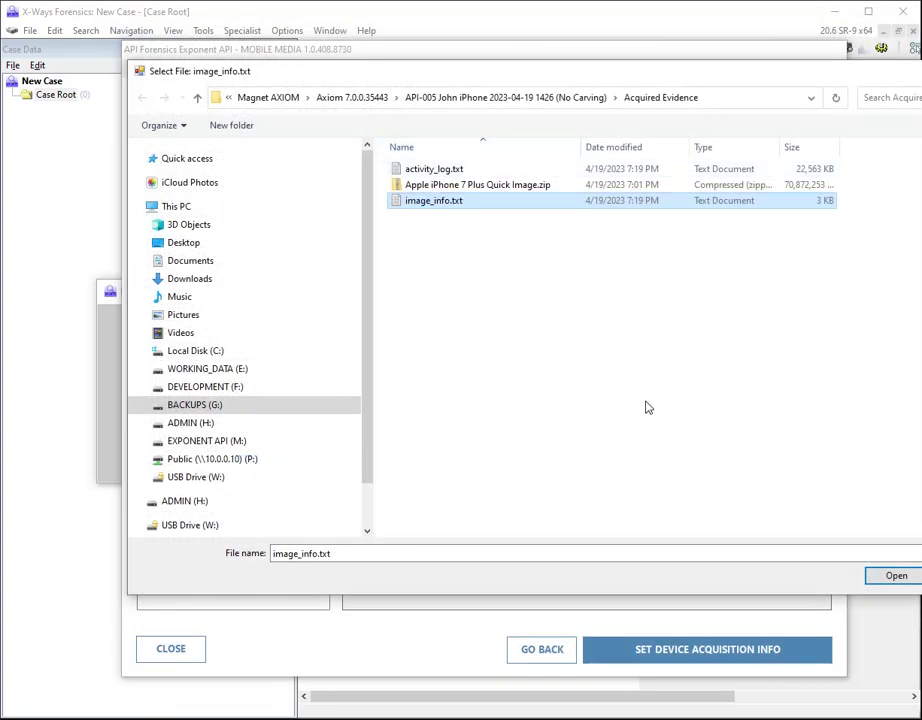
click(889, 577)
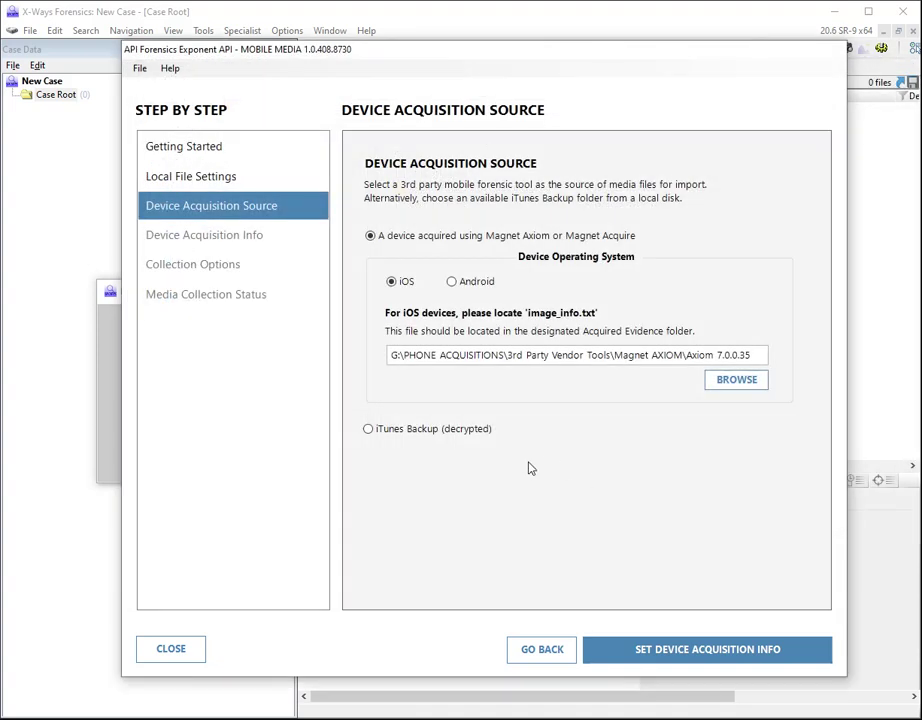
Continue to the device acquisition details and select Case.mfdb from the Case Files folder
click(666, 650)
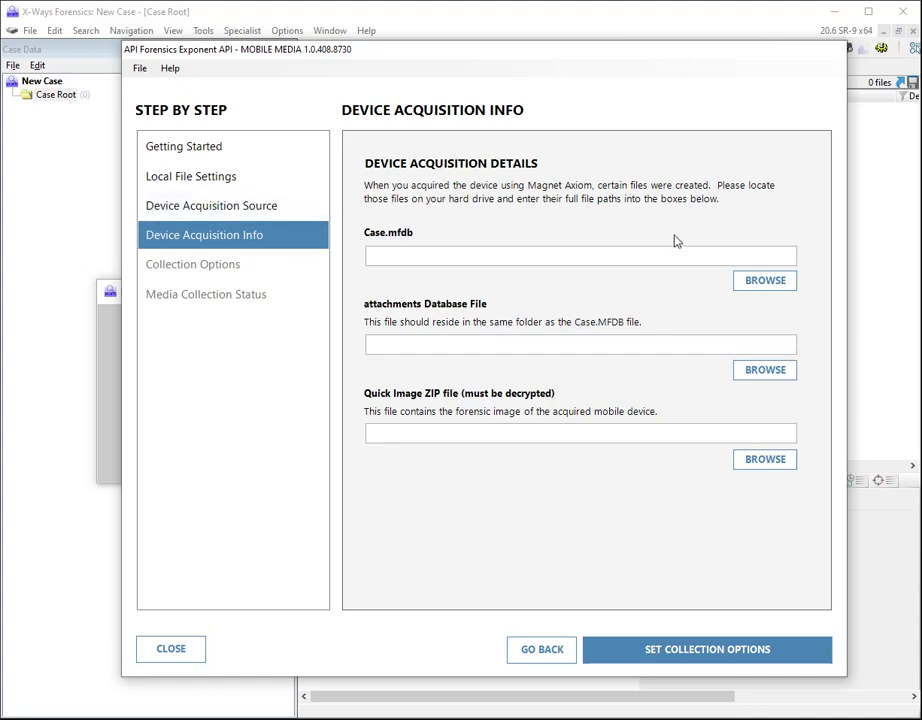
click(764, 283)
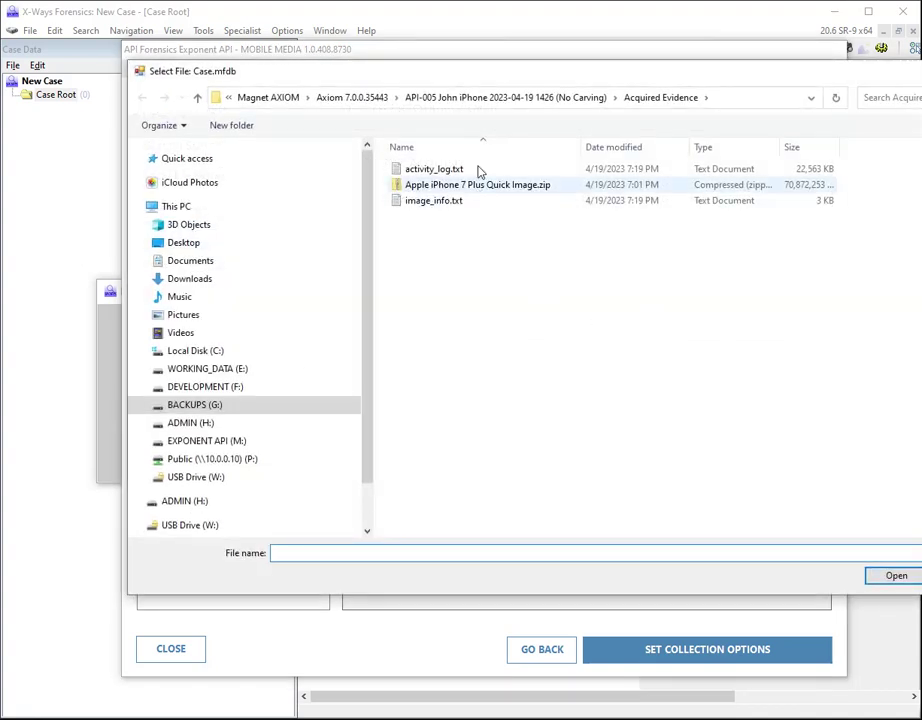
click(471, 97)
double_click(438, 184)
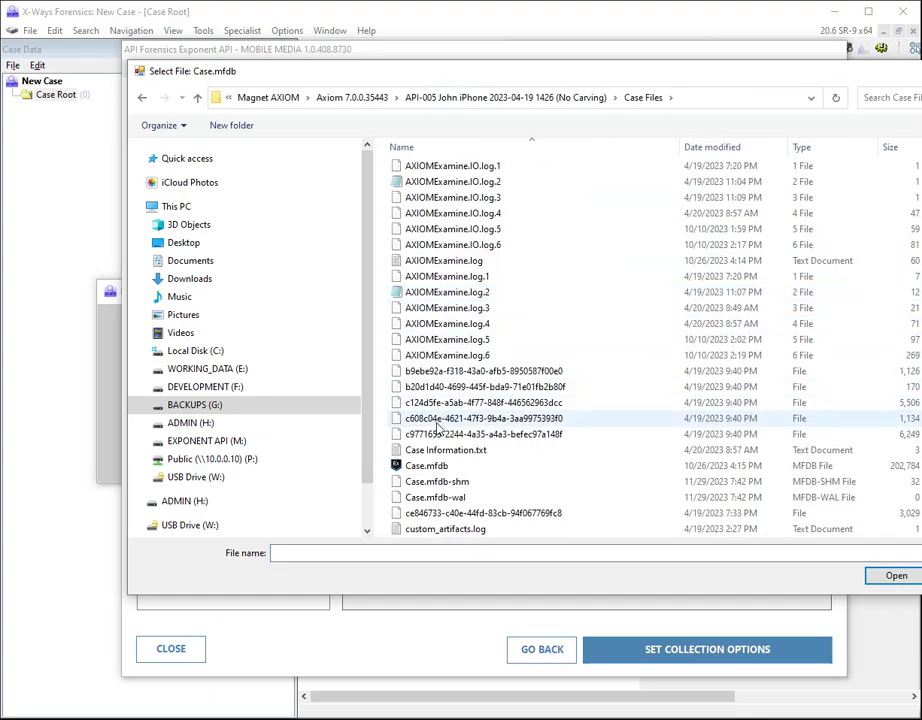
click(434, 467)
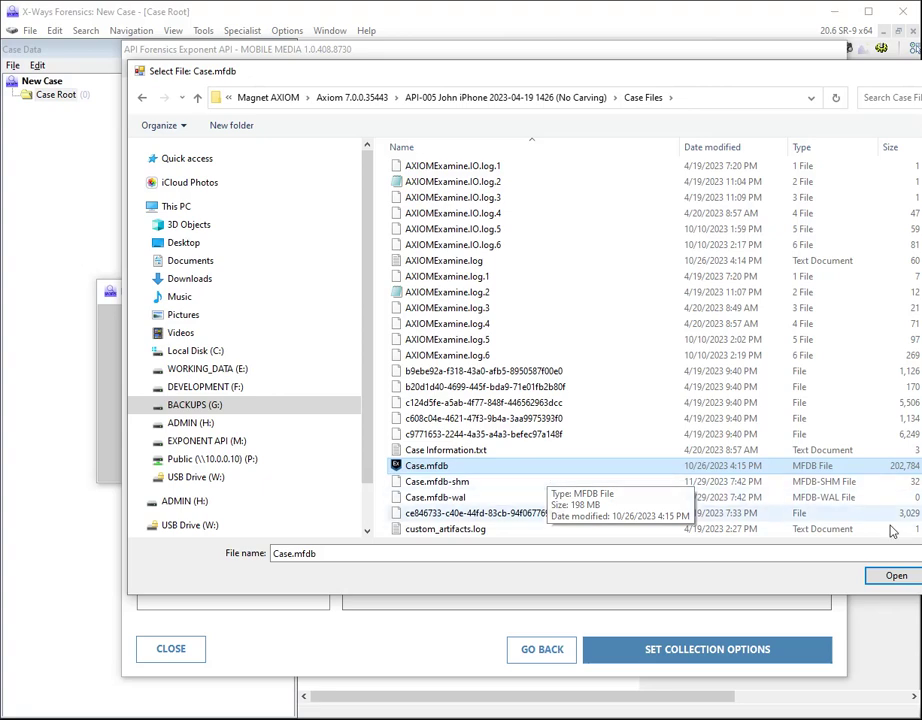
click(893, 577)
Select 38f45f823bd94a43955cfe45096c4e08_repaired.attachments from the Case Files folder as the attachments database file
click(752, 371)
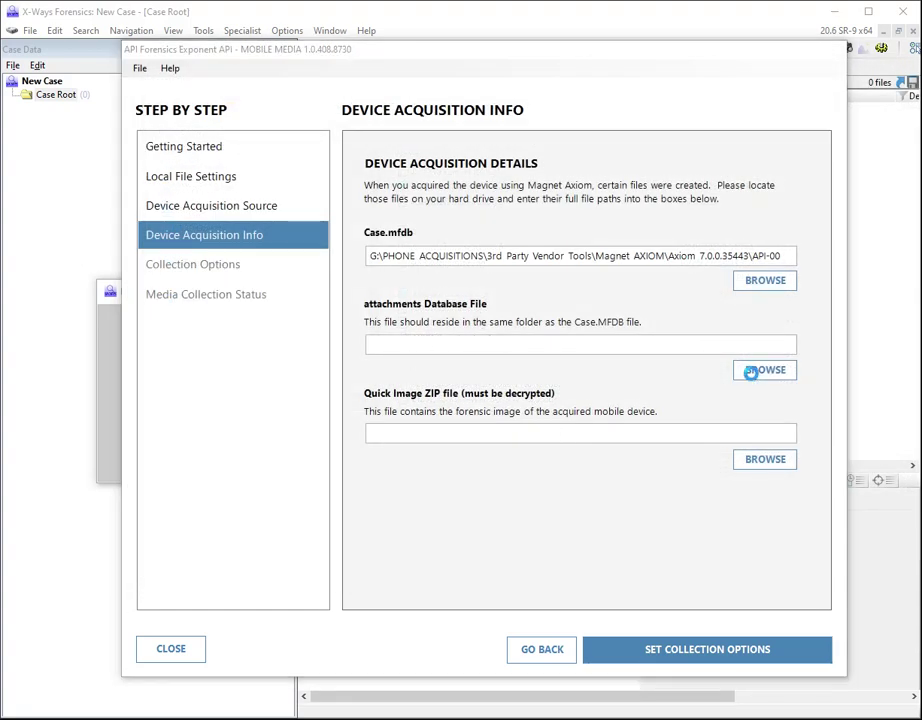
click(580, 406)
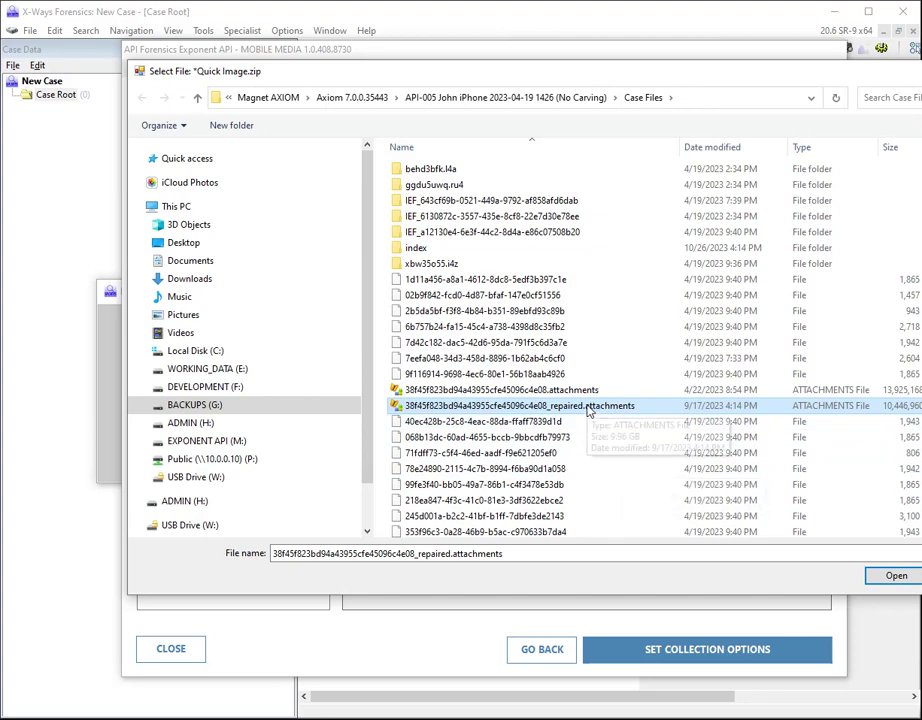
click(882, 576)
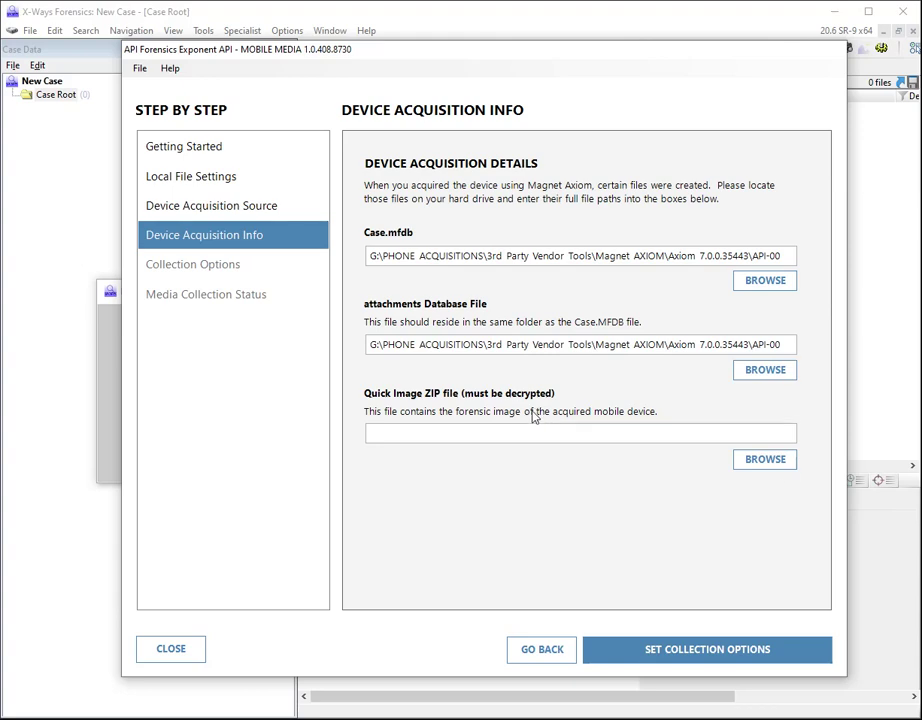
Examine the contents of Apple iPhone 7 Plus Quick Image-Decrypted.zip in the file selection dialog and return to the acquisition details
click(754, 462)
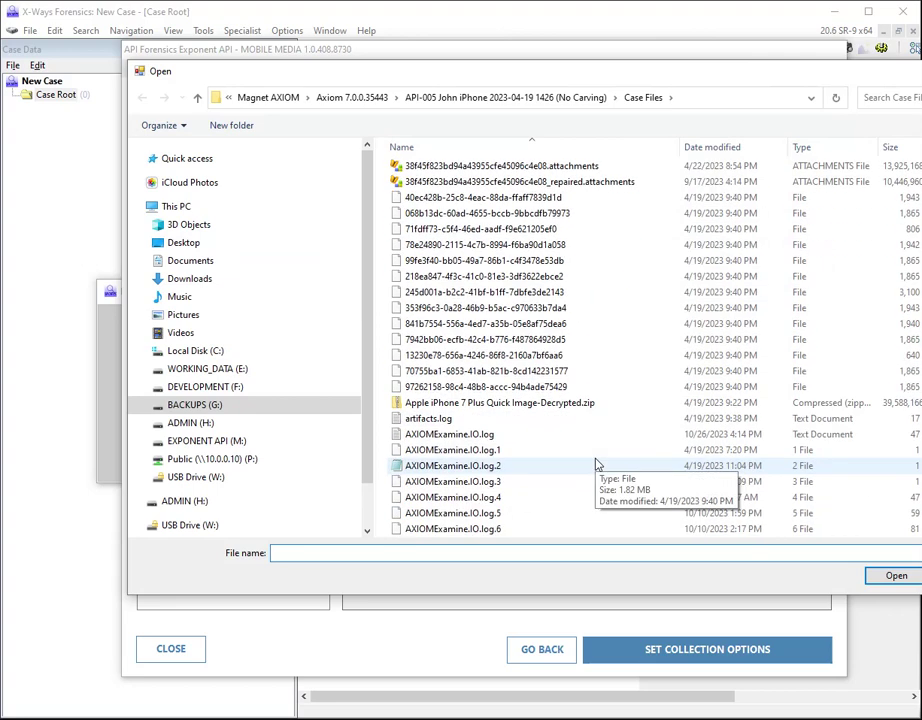
click(560, 403)
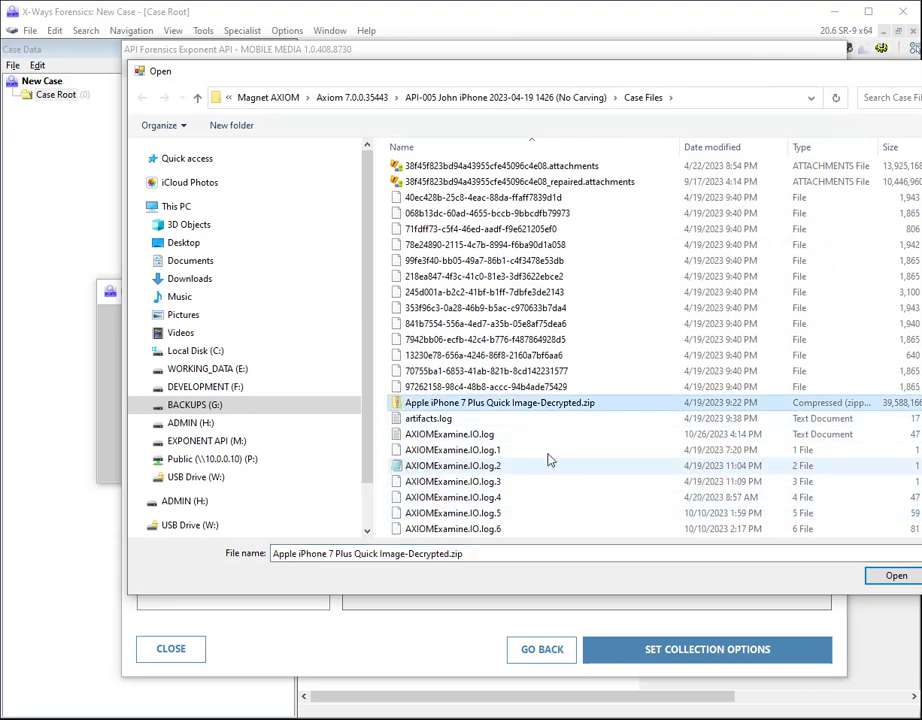
right_click(526, 405)
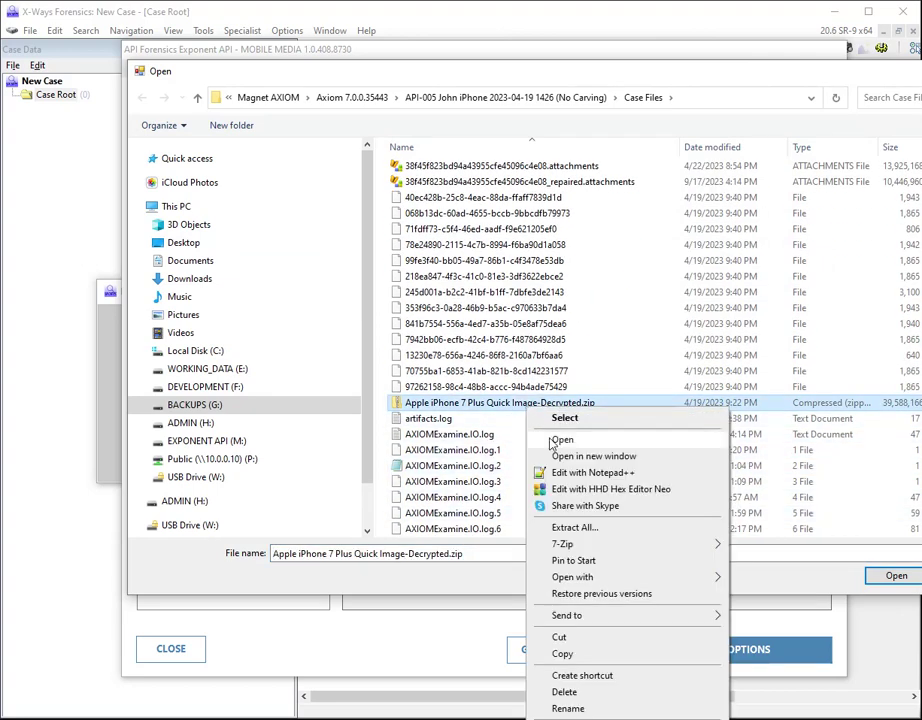
click(552, 440)
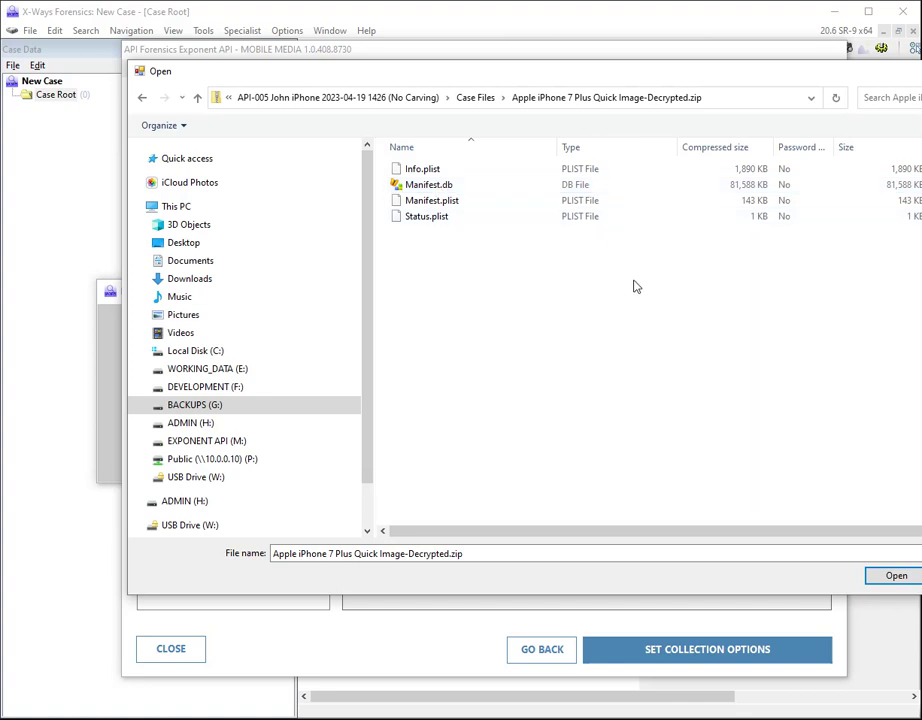
click(482, 100)
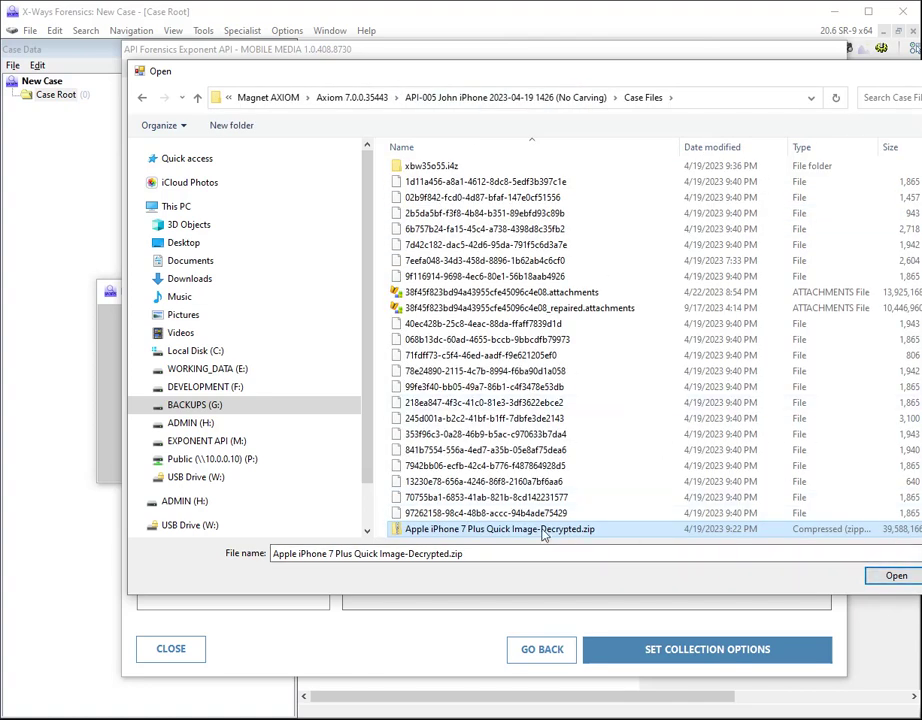
click(520, 308)
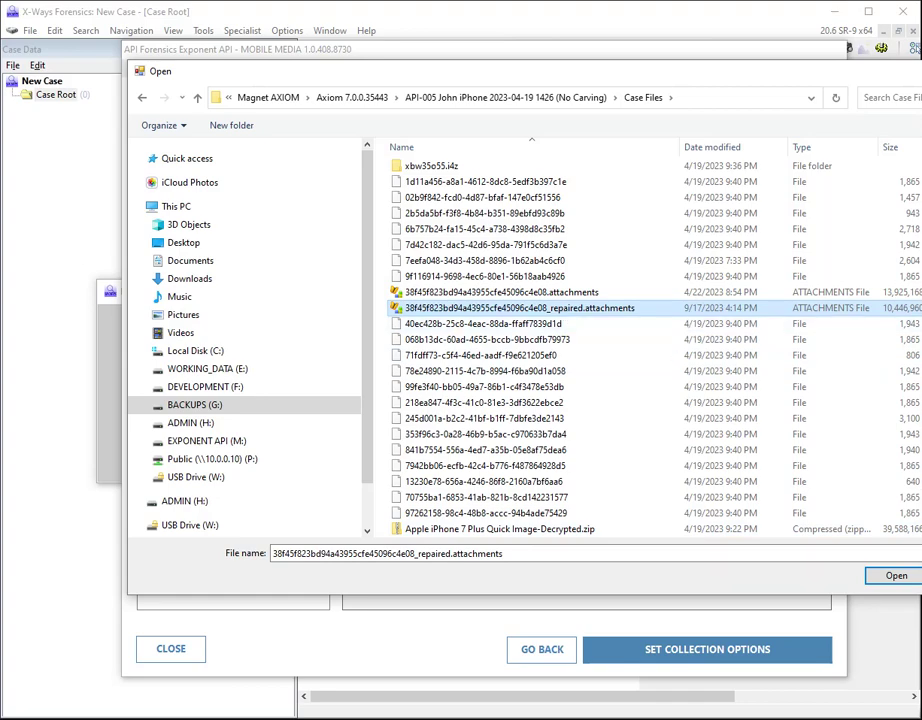
key(Return)
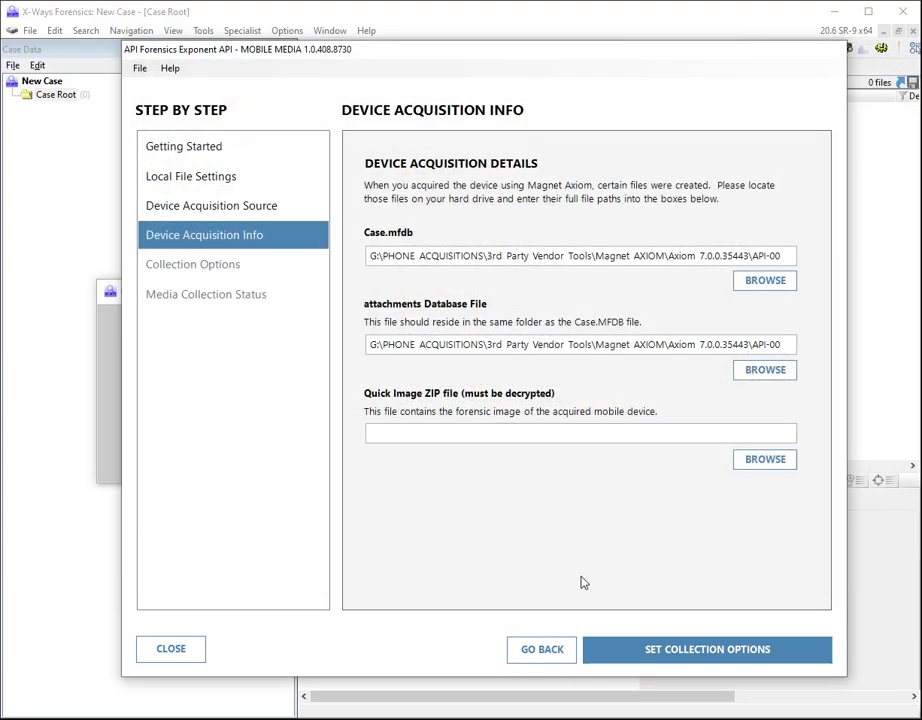
Select Apple iPhone 7 Plus Quick Image-Decrypted.zip from the Case Files folder as the decrypted Quick Image ZIP file
click(754, 458)
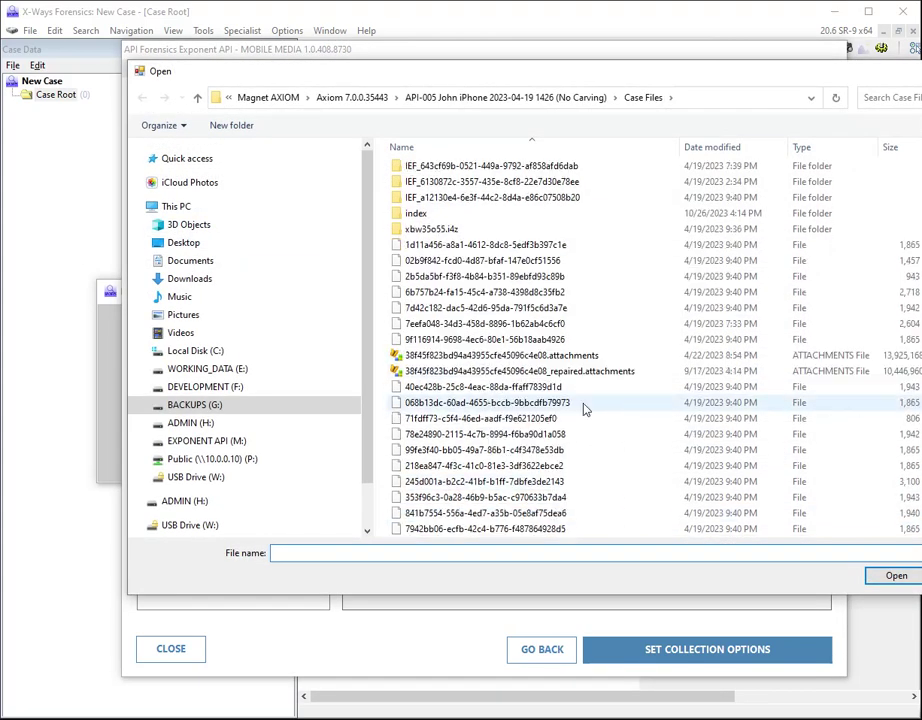
scroll(585, 409, down, 4)
click(425, 402)
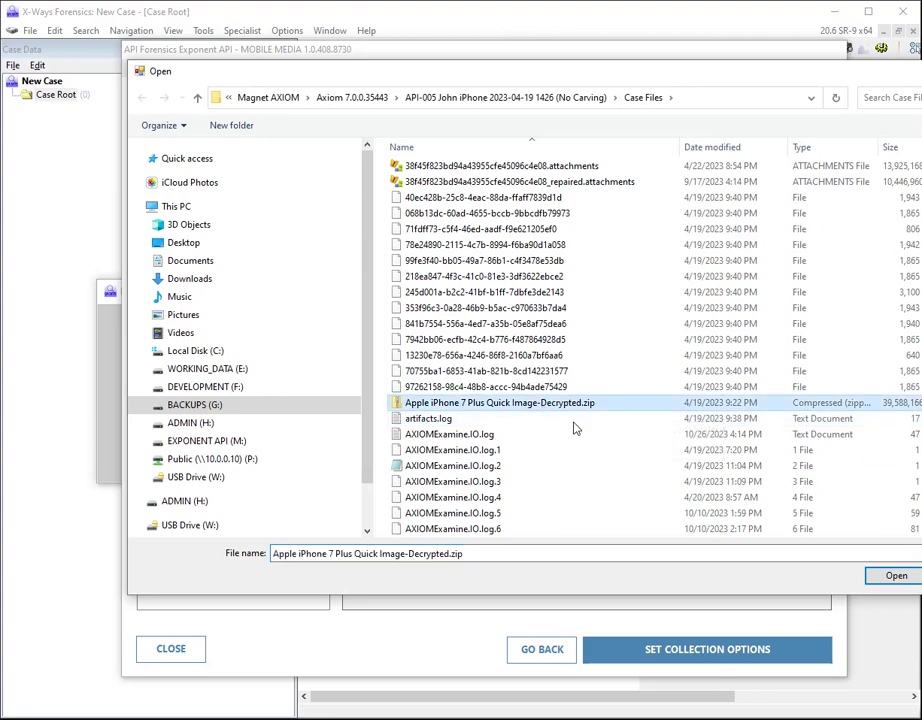
click(880, 576)
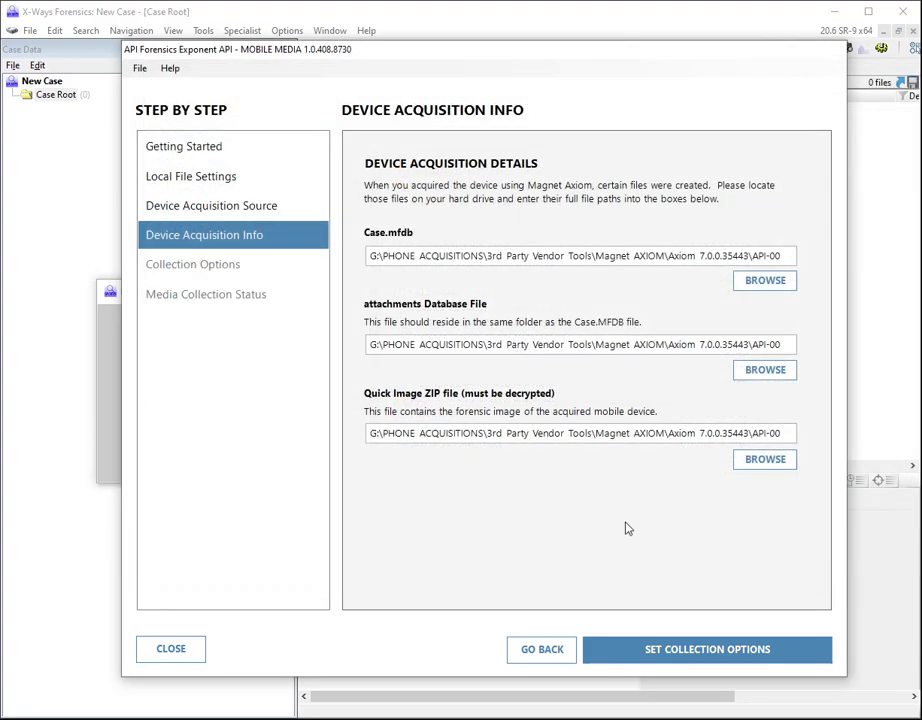
Set the collection folder appearance to manufacturer, product model and serial number, and start the media collection
click(685, 652)
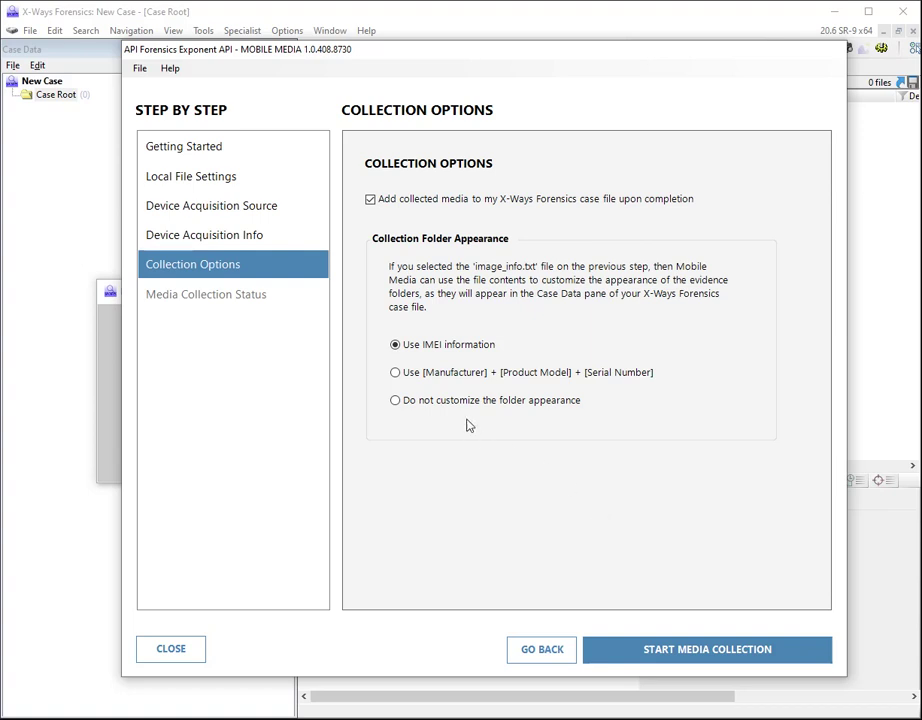
click(396, 373)
click(433, 352)
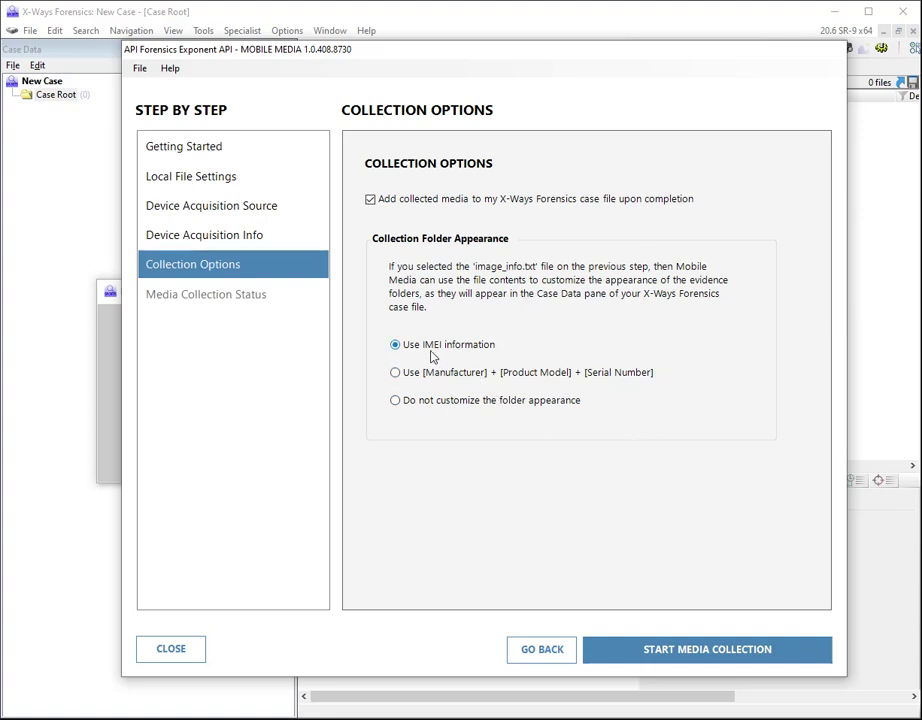
click(402, 404)
click(393, 372)
click(673, 652)
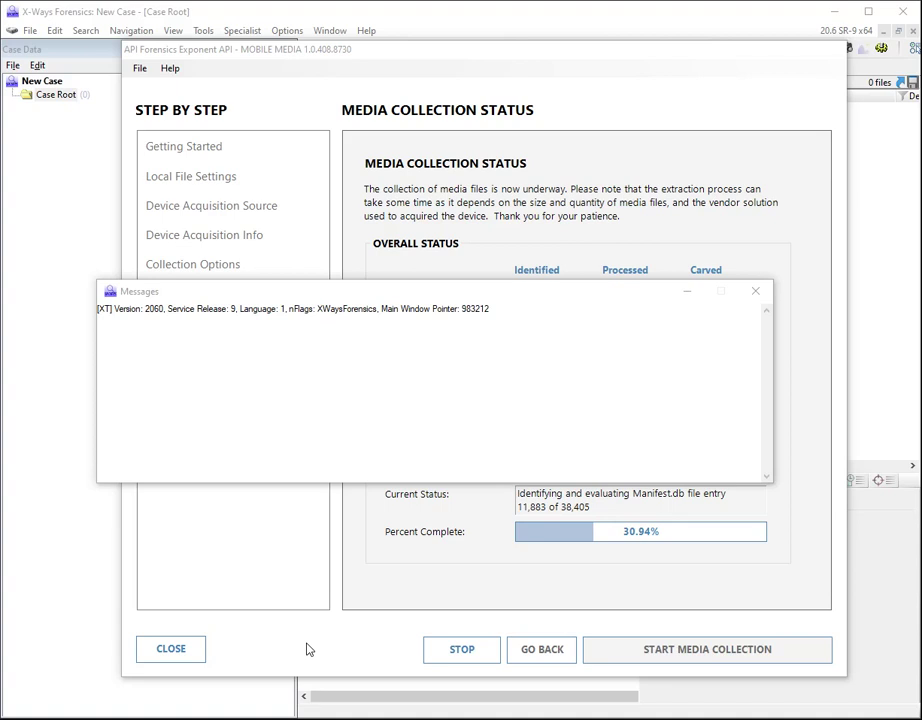
Acknowledge the collection's completion, check the overall status figures, and close the Mobile Media and Messages windows
click(307, 649)
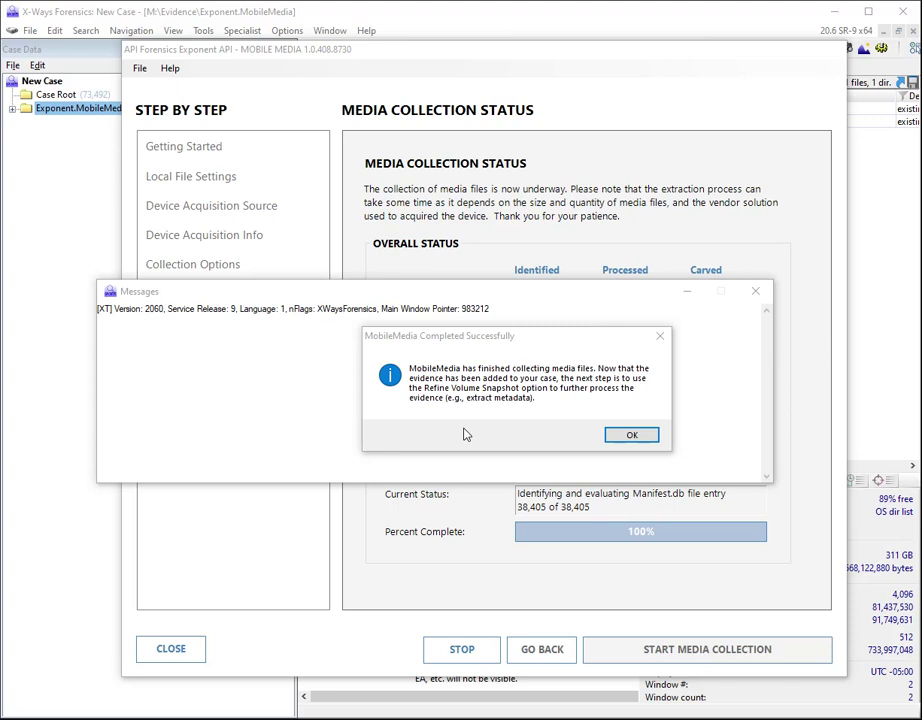
click(634, 435)
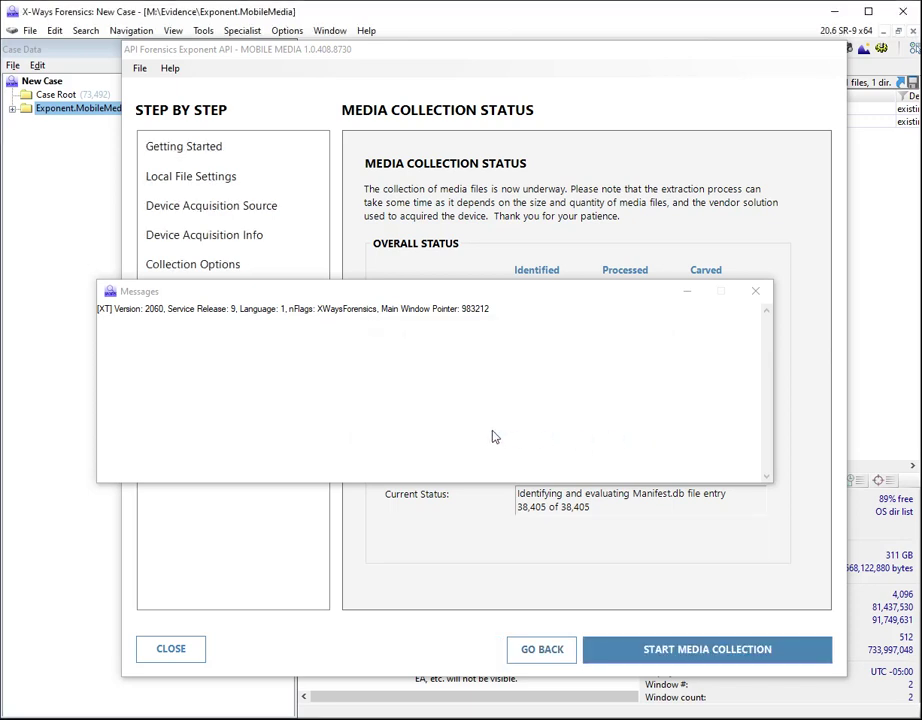
click(567, 85)
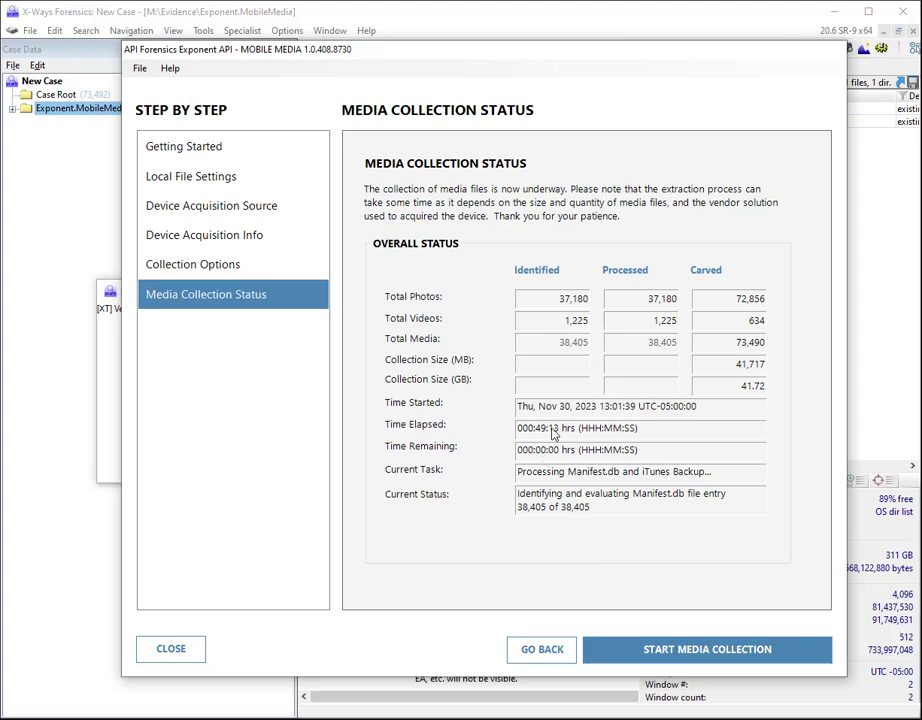
click(175, 650)
click(763, 298)
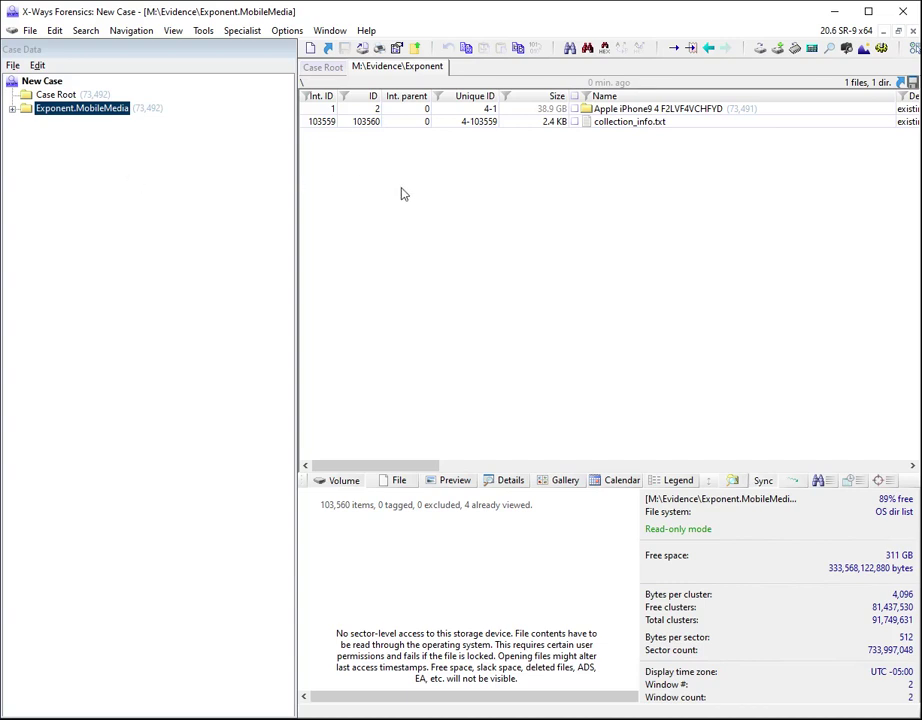
Preview collection_info.txt and examine its output folders, media collection statistics and original device image acquisition information
click(606, 124)
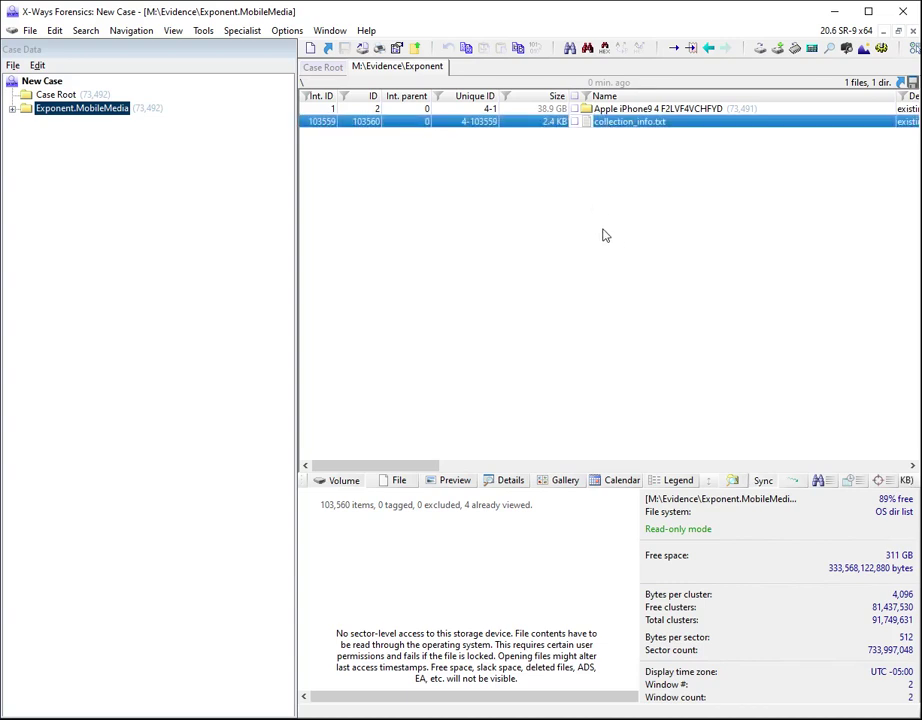
click(456, 480)
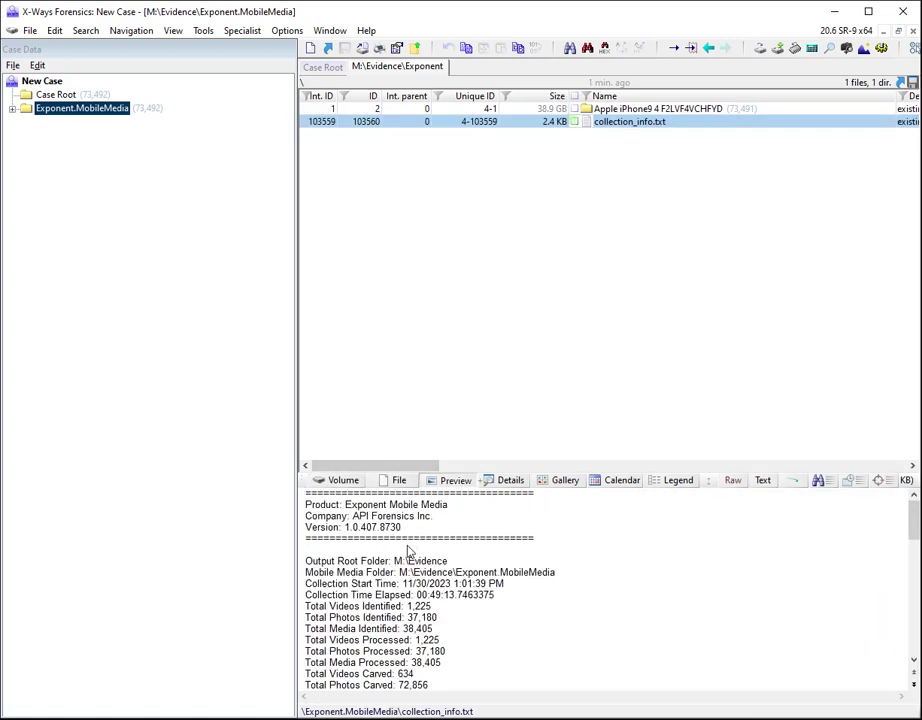
drag(338, 561, 497, 573)
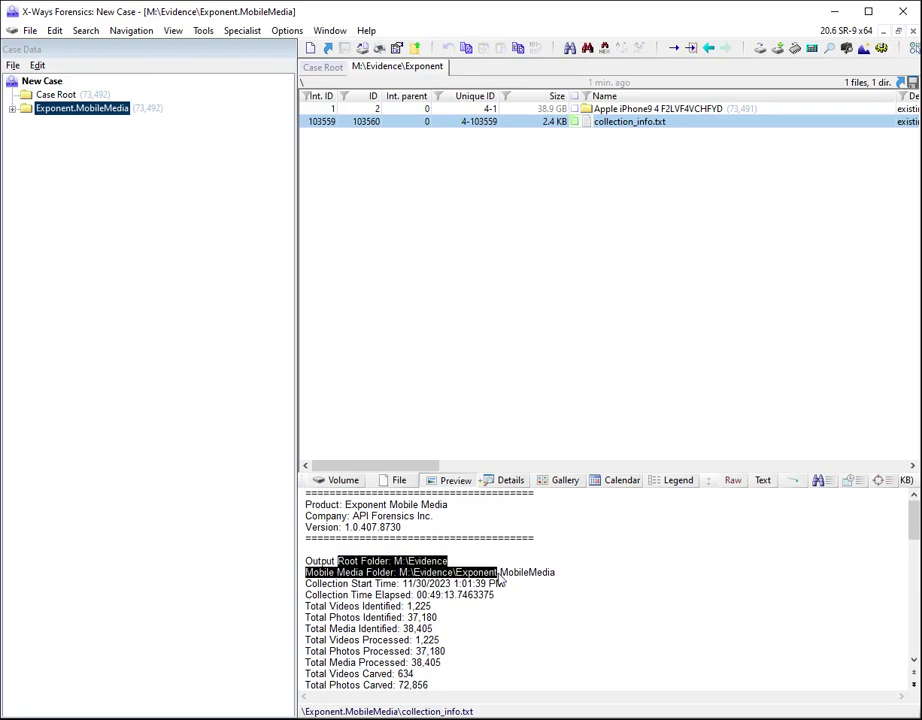
scroll(418, 605, down, 6)
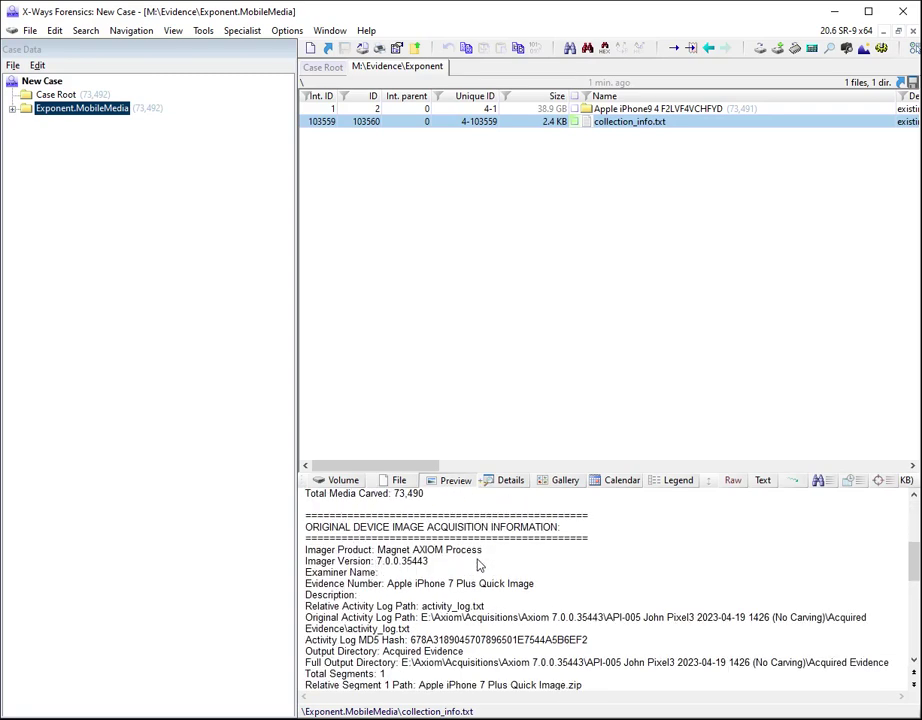
drag(373, 553, 452, 607)
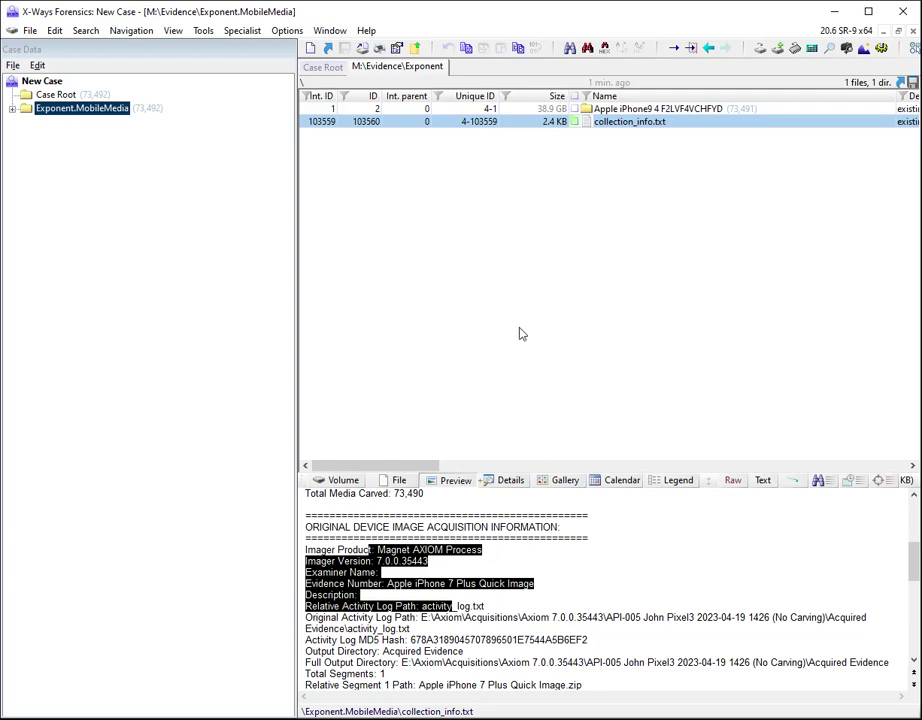
scroll(452, 562, up, 6)
drag(345, 504, 427, 570)
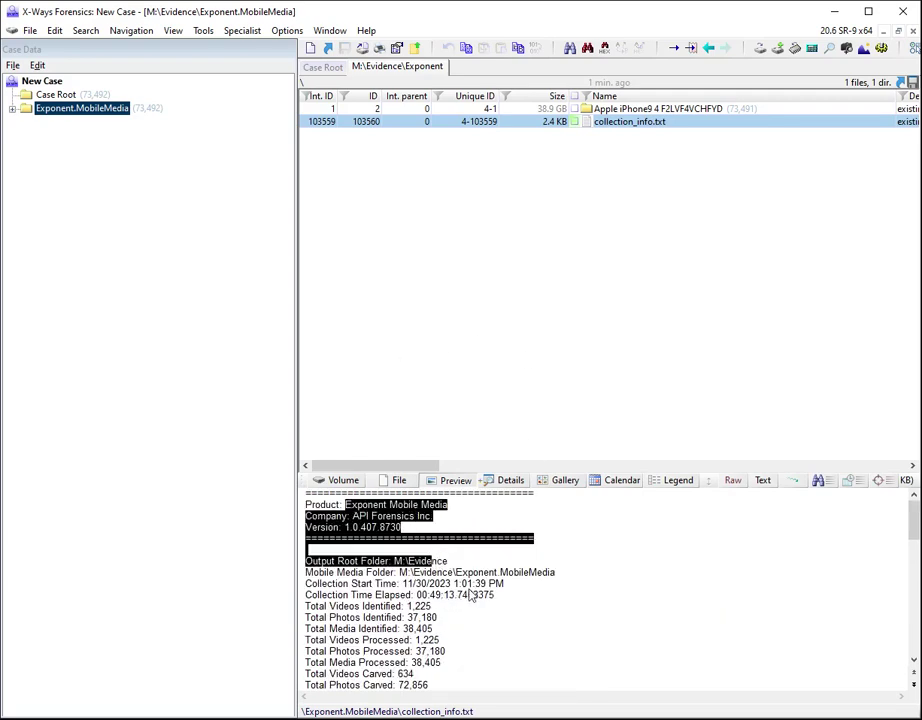
scroll(470, 597, down, 4)
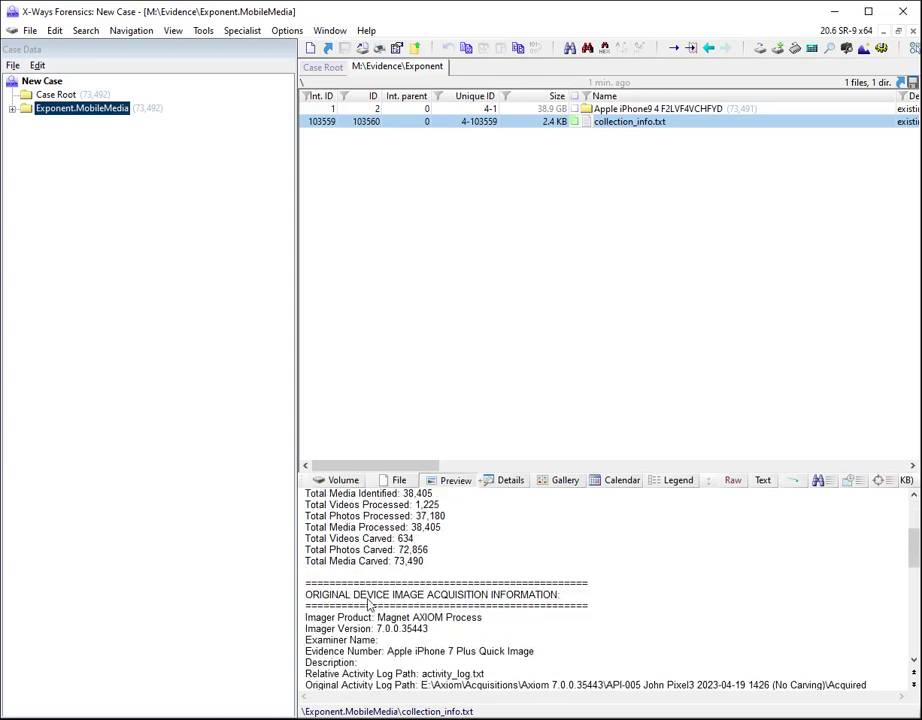
drag(367, 594, 436, 640)
scroll(480, 625, up, 4)
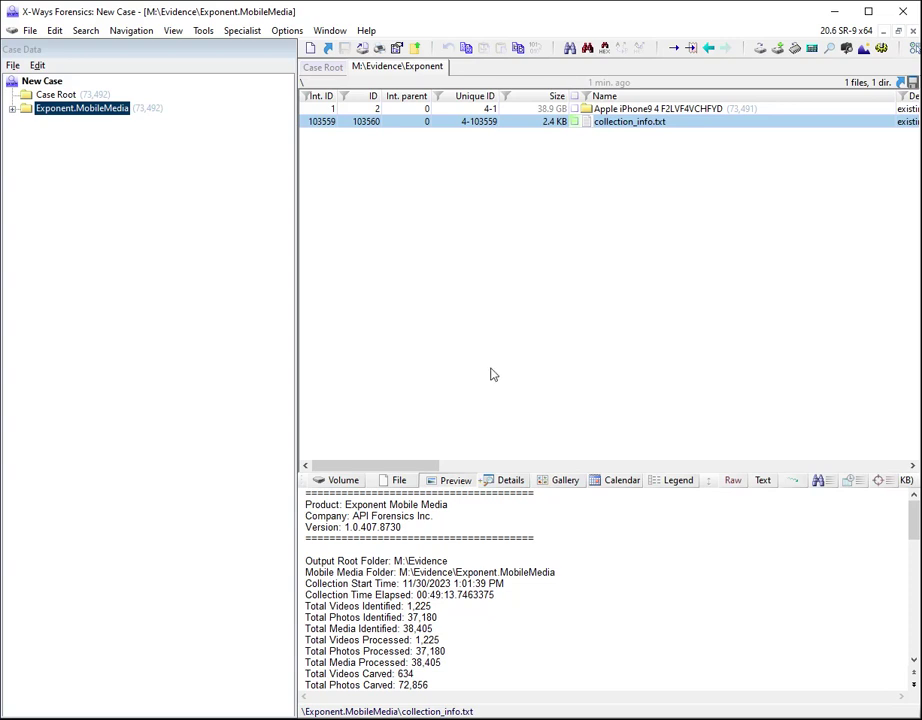
Expand the Exponent.MobileMedia evidence to the Apple iPhone device folder and inspect its Quick Image zip and iTunes Backup folders
click(12, 109)
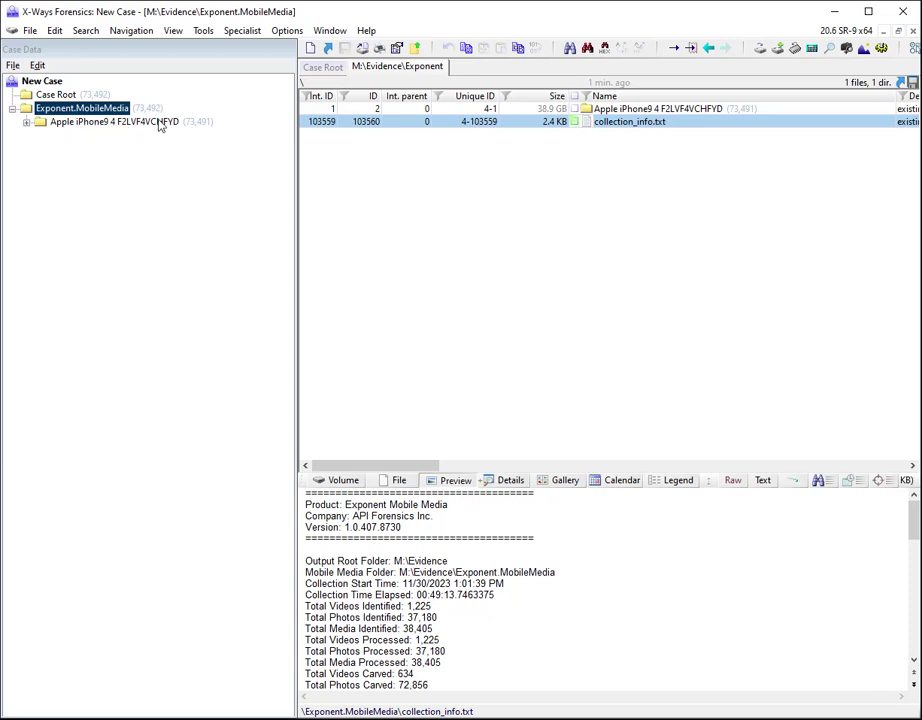
click(102, 122)
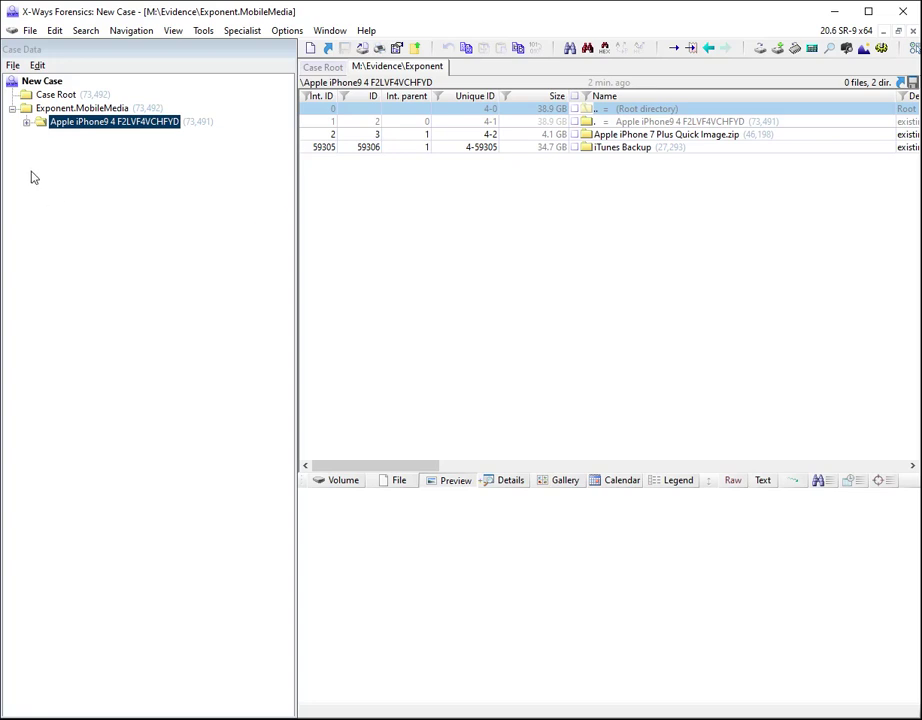
click(27, 122)
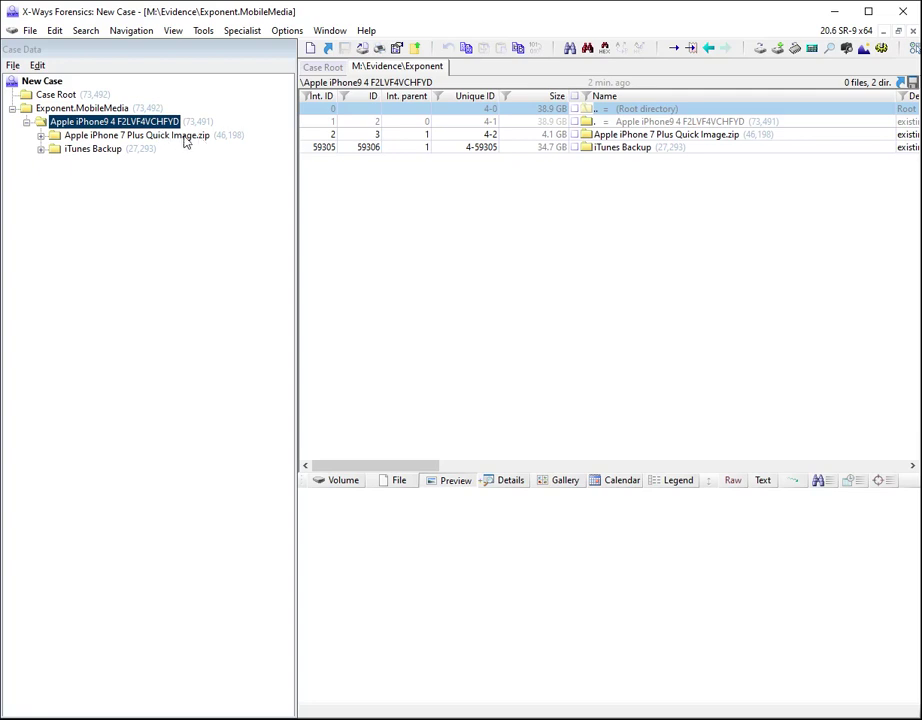
click(102, 136)
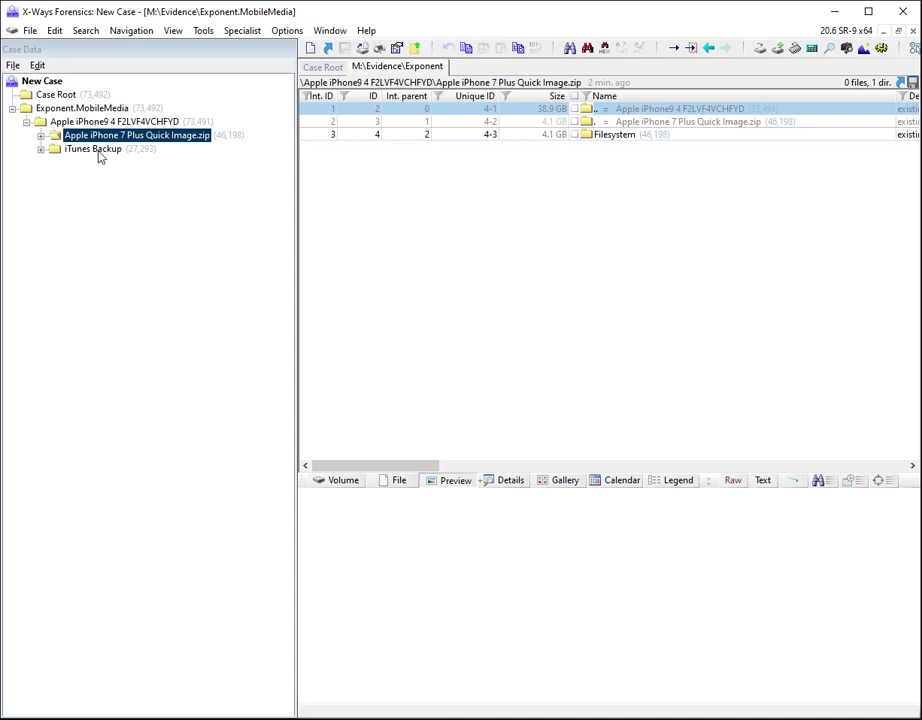
click(100, 153)
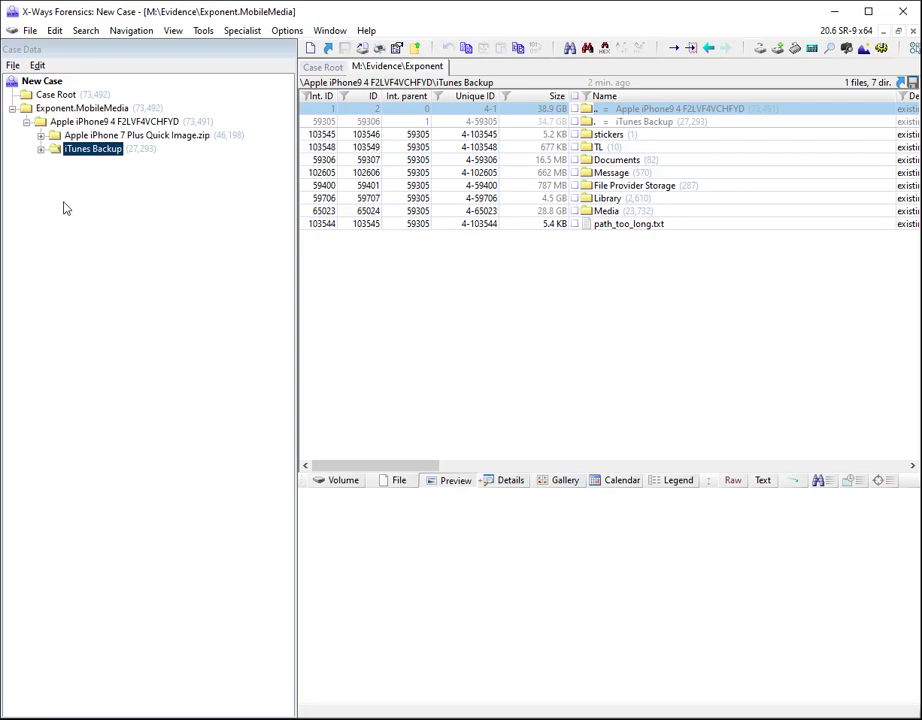
Expand the Quick Image zip's Filesystem folder and its DCIM folder to examine the collected photo subfolders
click(41, 136)
click(56, 149)
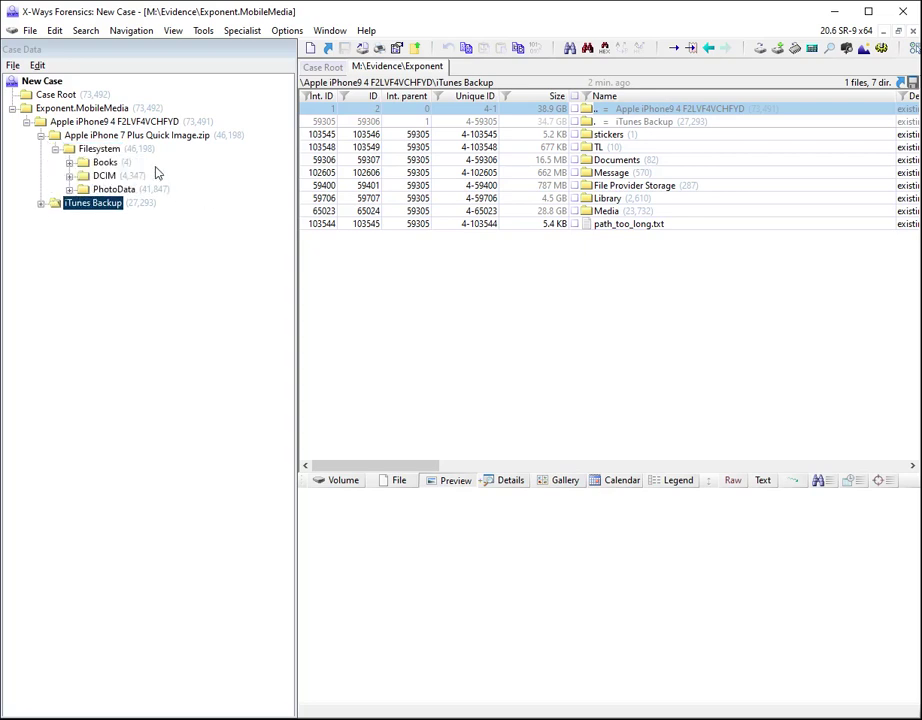
click(69, 175)
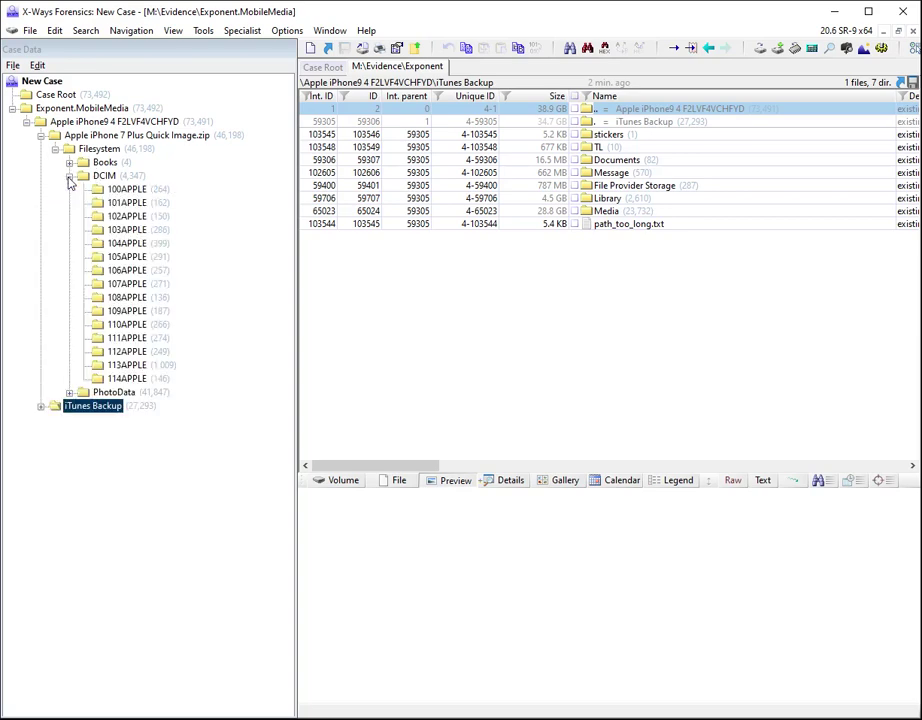
List the files in the 104APPLE photo folder and expand the PhotoData folder and its Metadata subfolder to inspect their contents
click(126, 243)
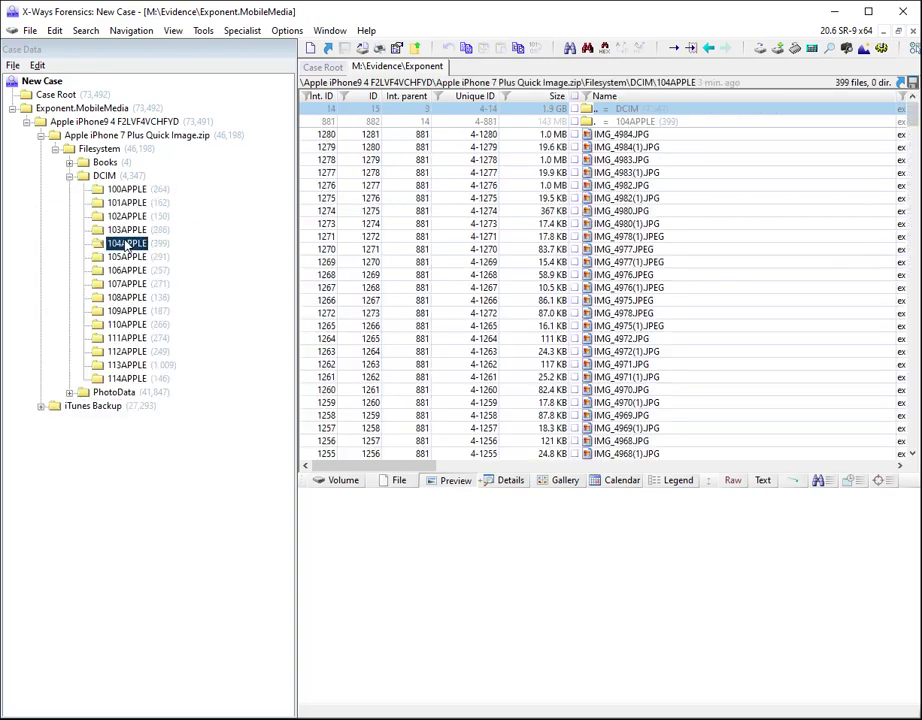
click(69, 392)
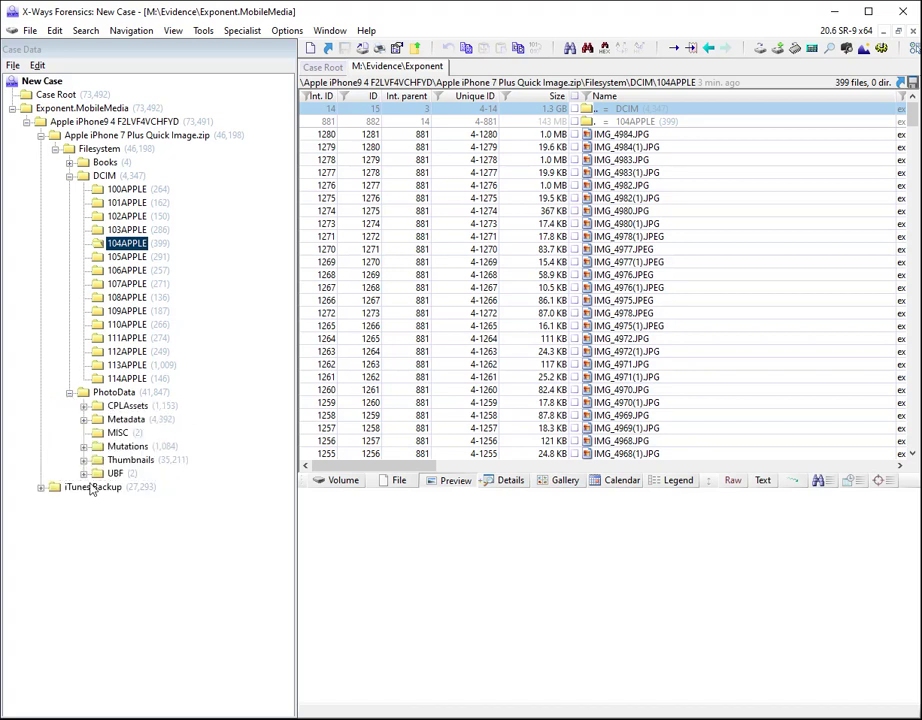
click(84, 420)
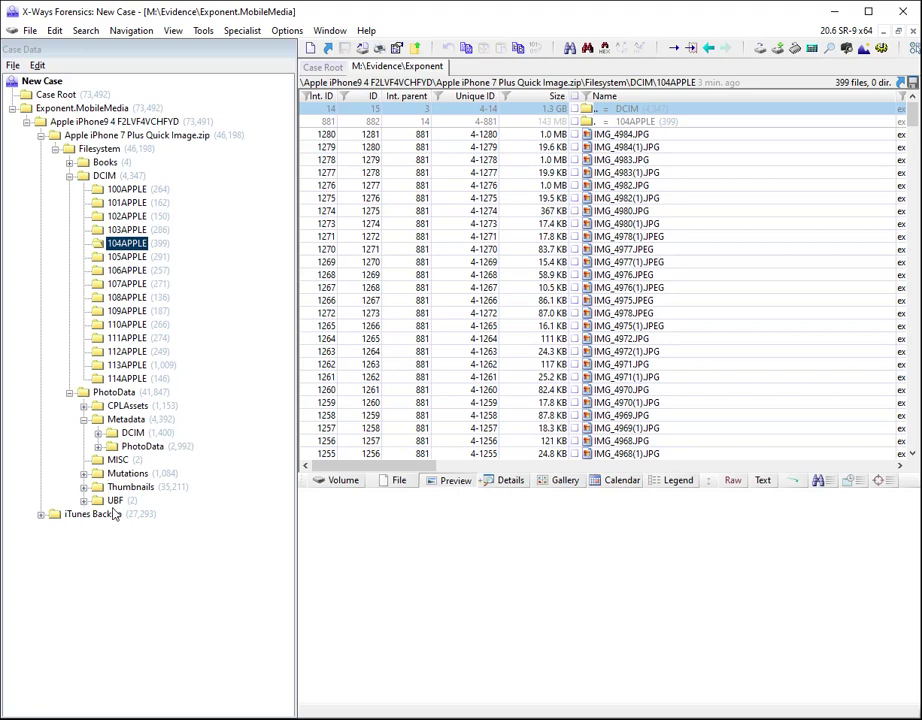
Expand the iTunes Backup's Library and Message folders and inspect the first WhatsApp contact's media folder
click(41, 514)
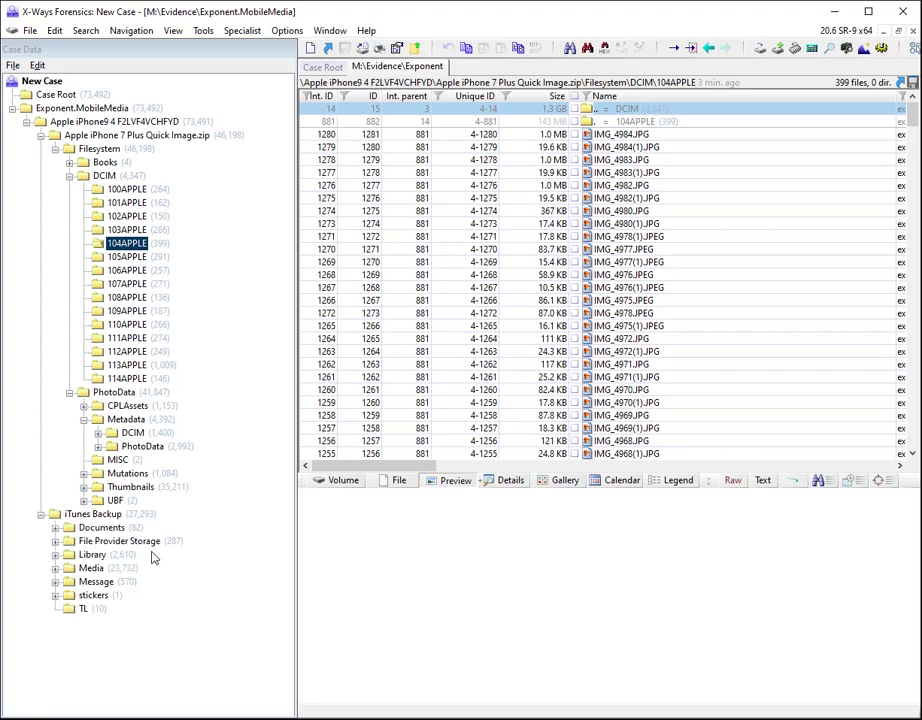
click(55, 554)
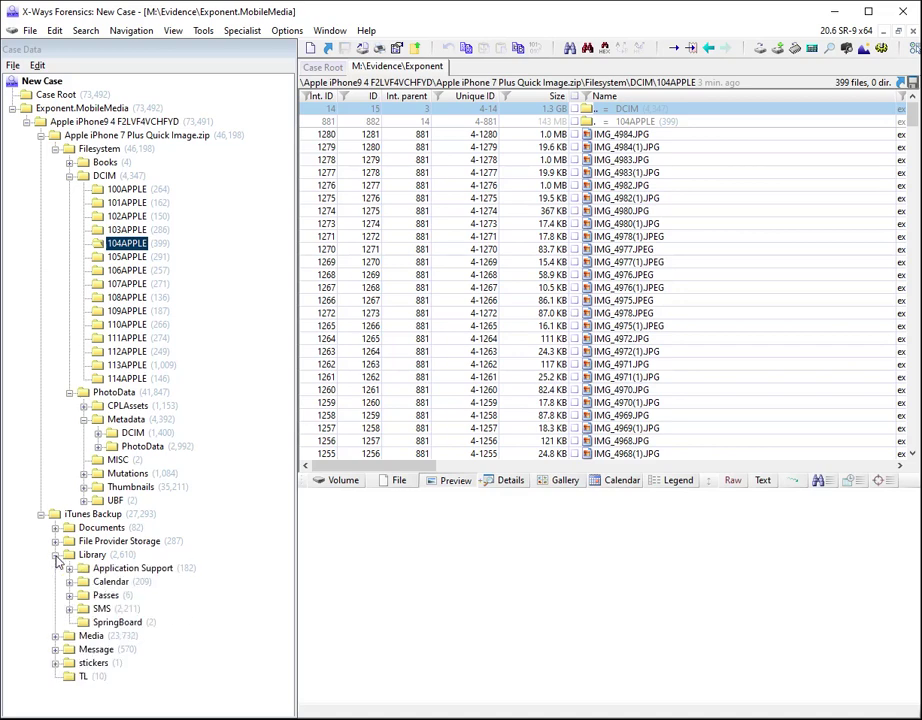
click(55, 649)
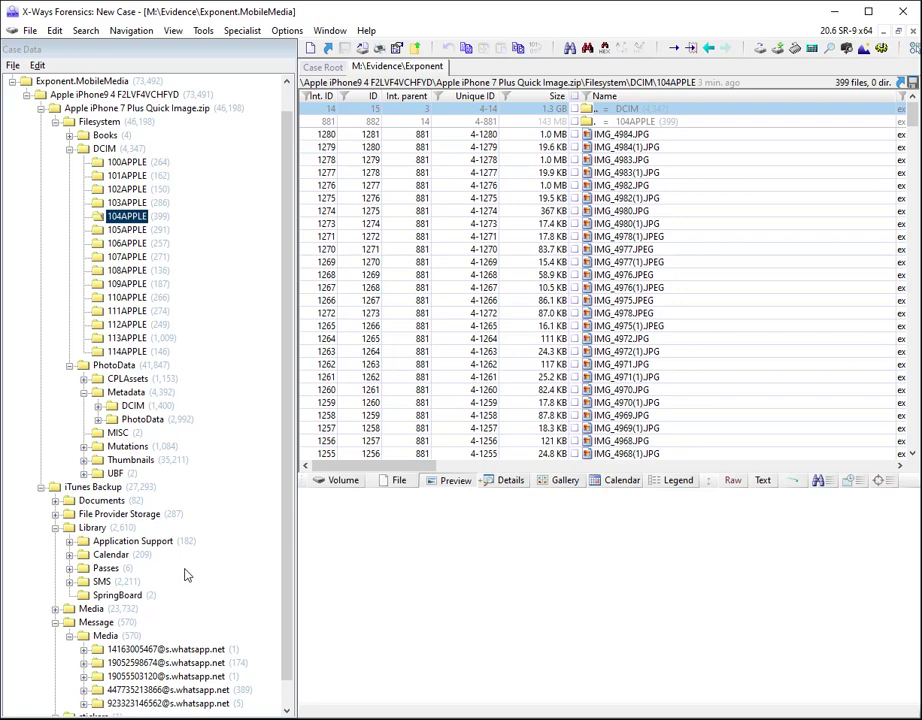
scroll(185, 575, down, 1)
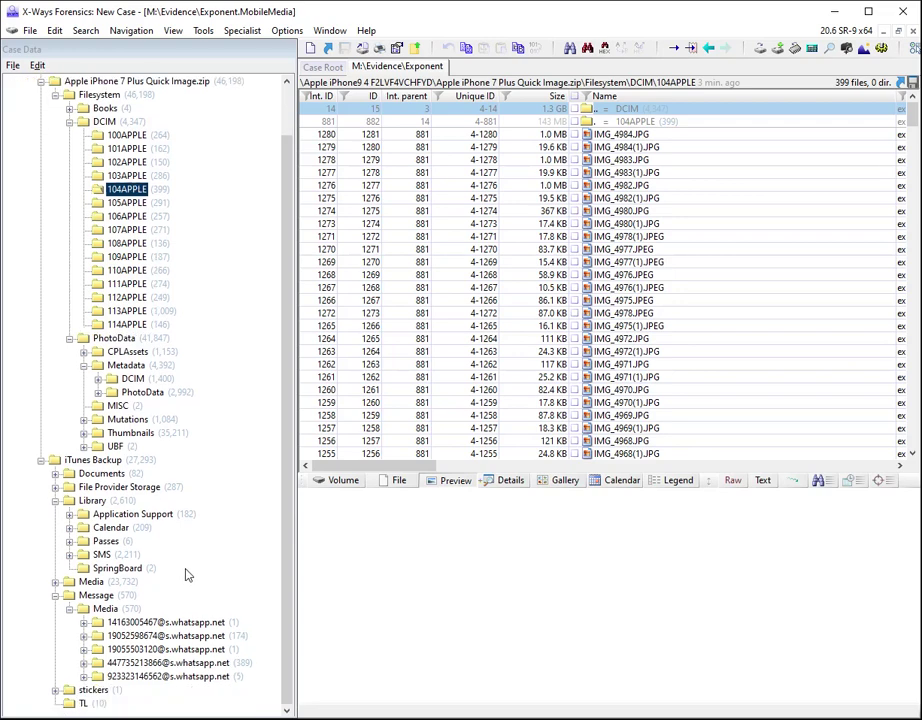
click(187, 625)
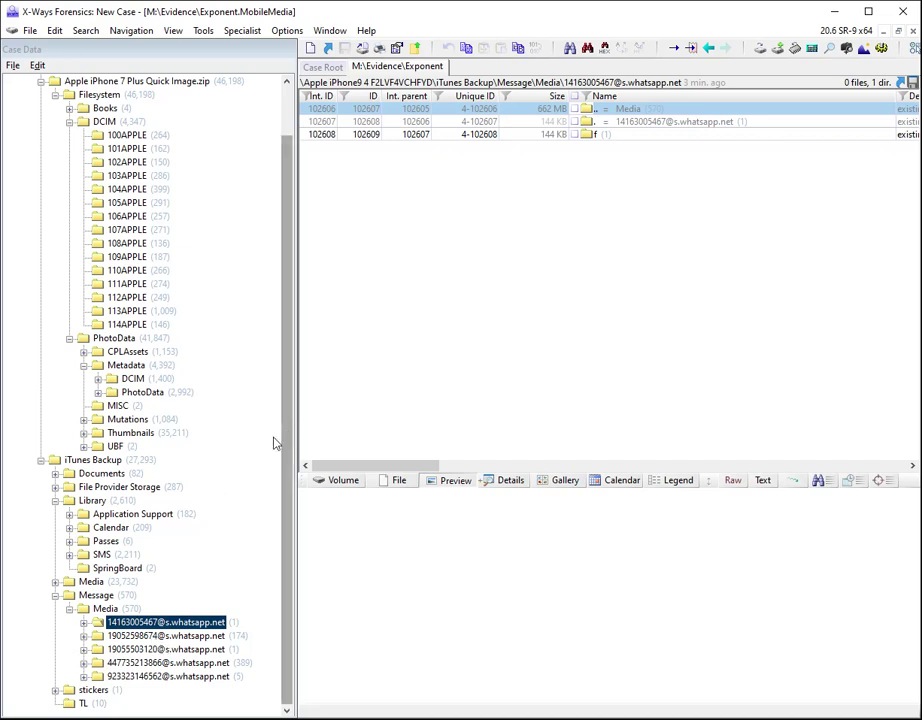
Collapse the iTunes Backup folder and review the created, modified and accessed timestamps of its items
click(41, 461)
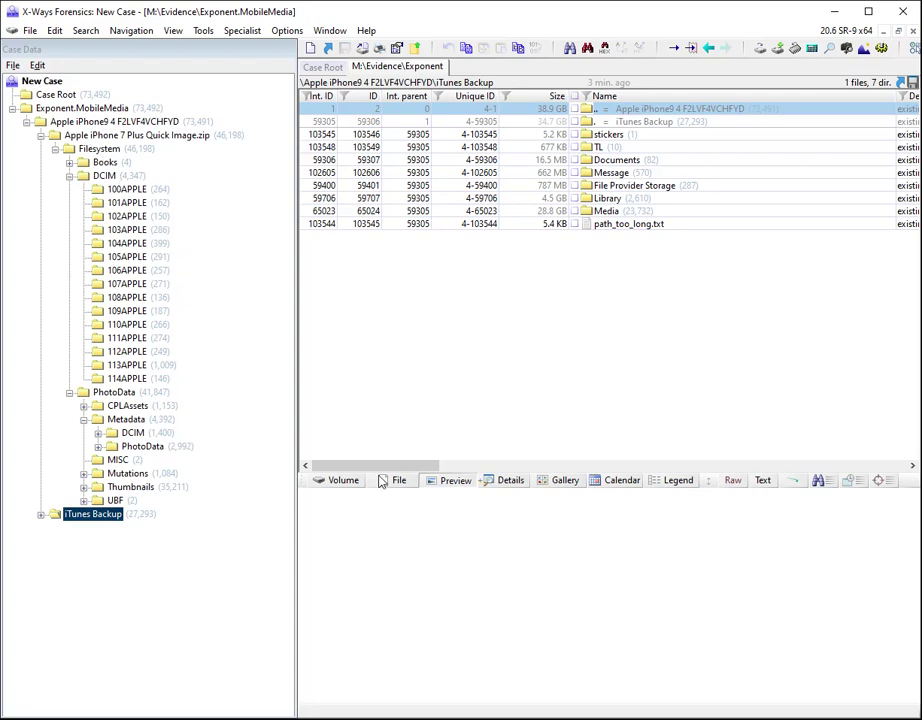
drag(375, 467, 592, 470)
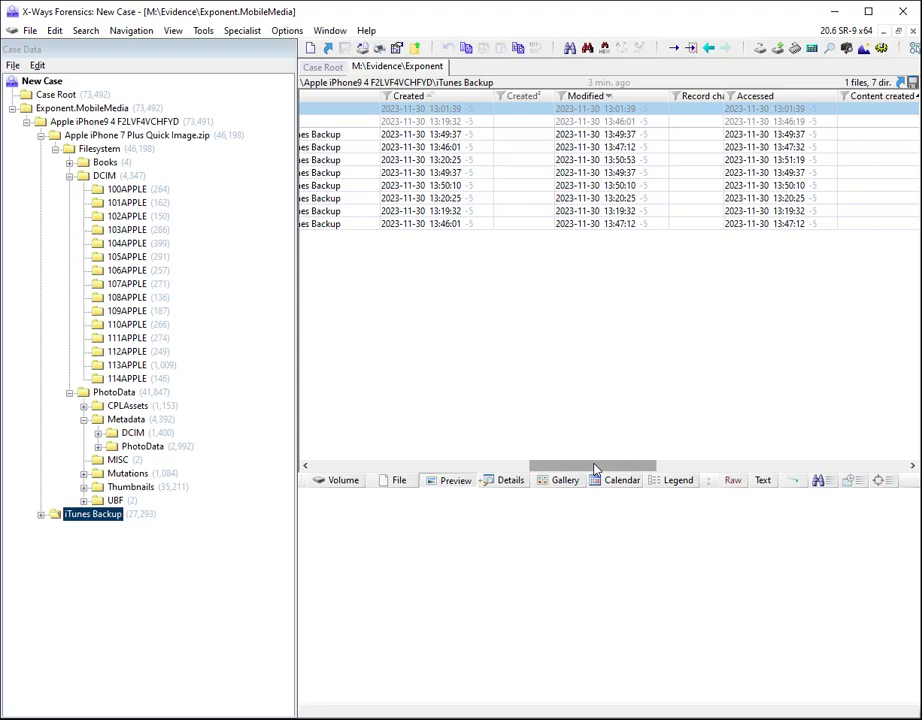
drag(593, 469, 378, 483)
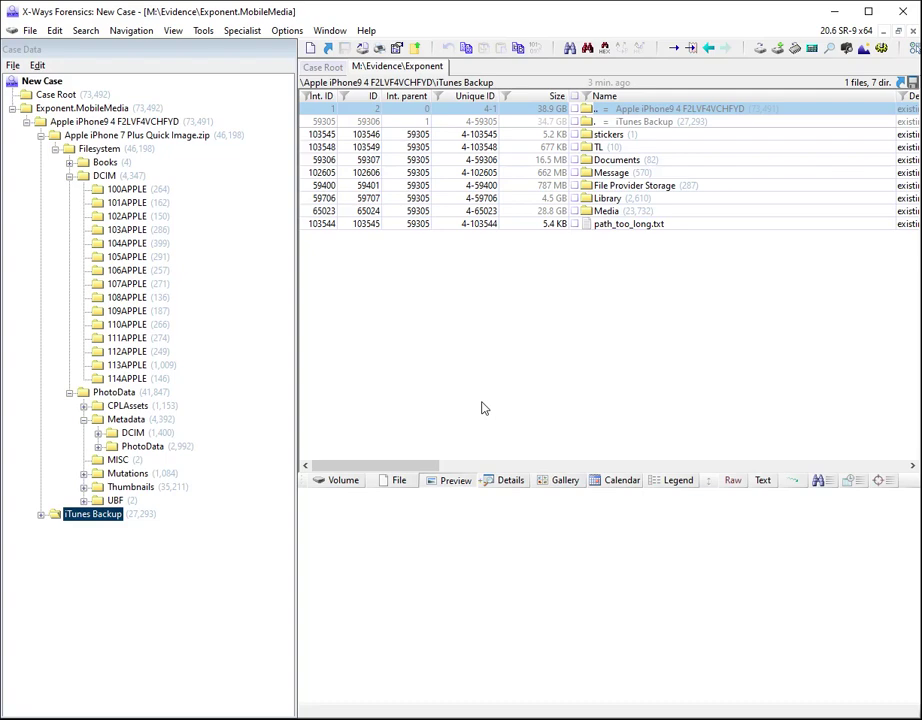
Refine the volume snapshot with file type verification, internal metadata extraction, archive contents and e-mail extraction for all files, and acknowledge its completion
click(242, 30)
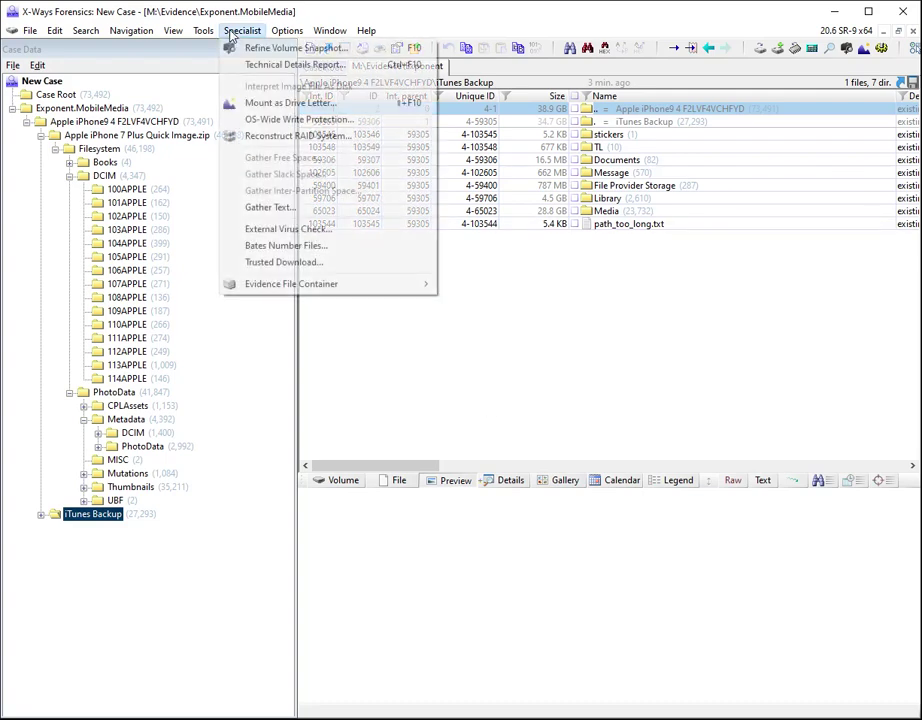
click(238, 48)
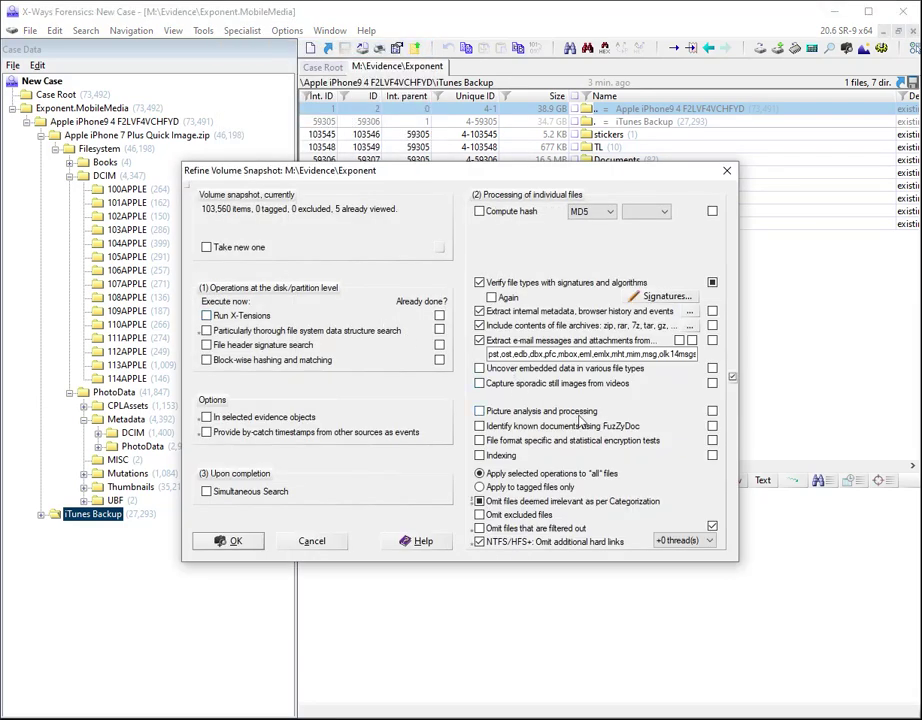
click(480, 312)
click(480, 341)
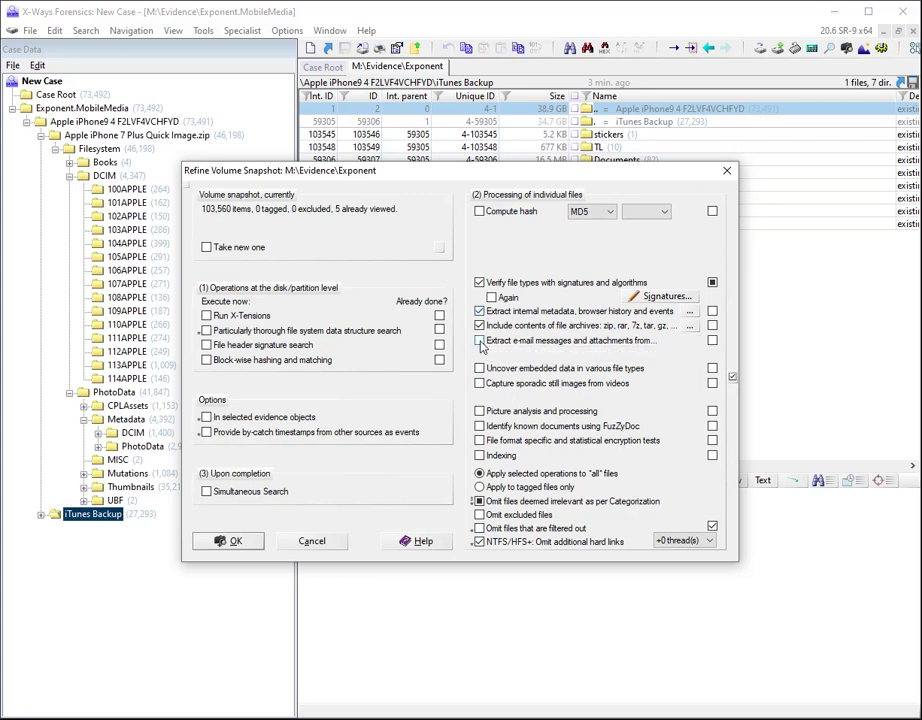
click(480, 341)
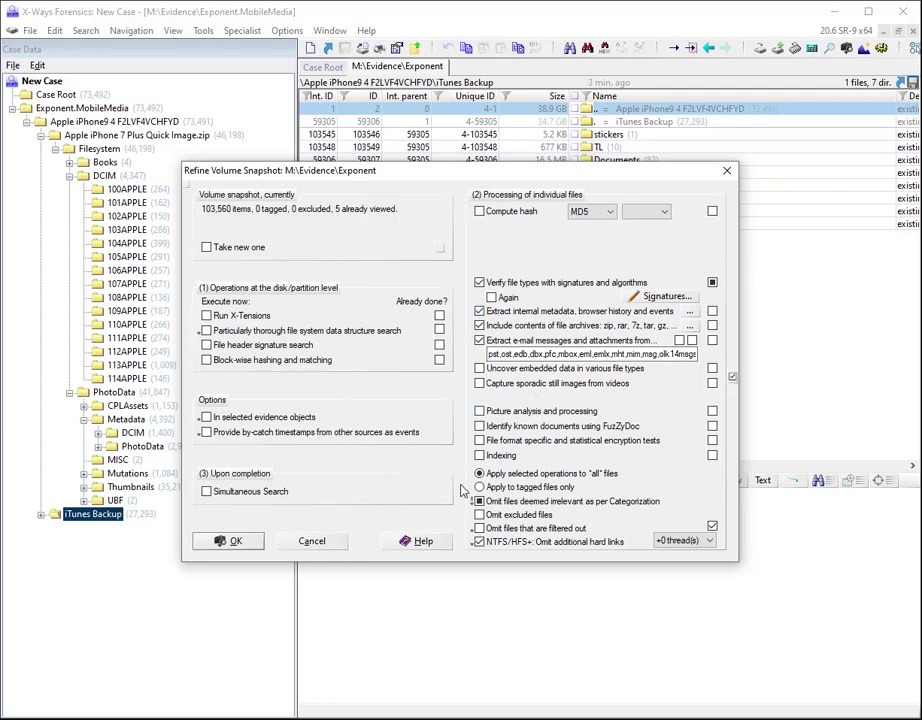
click(233, 541)
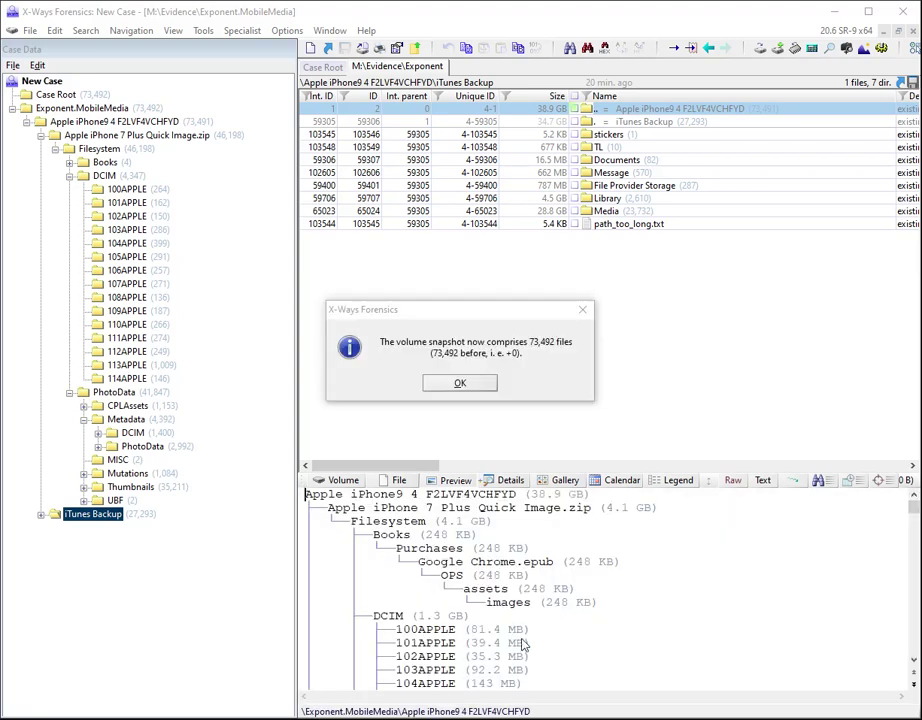
click(461, 384)
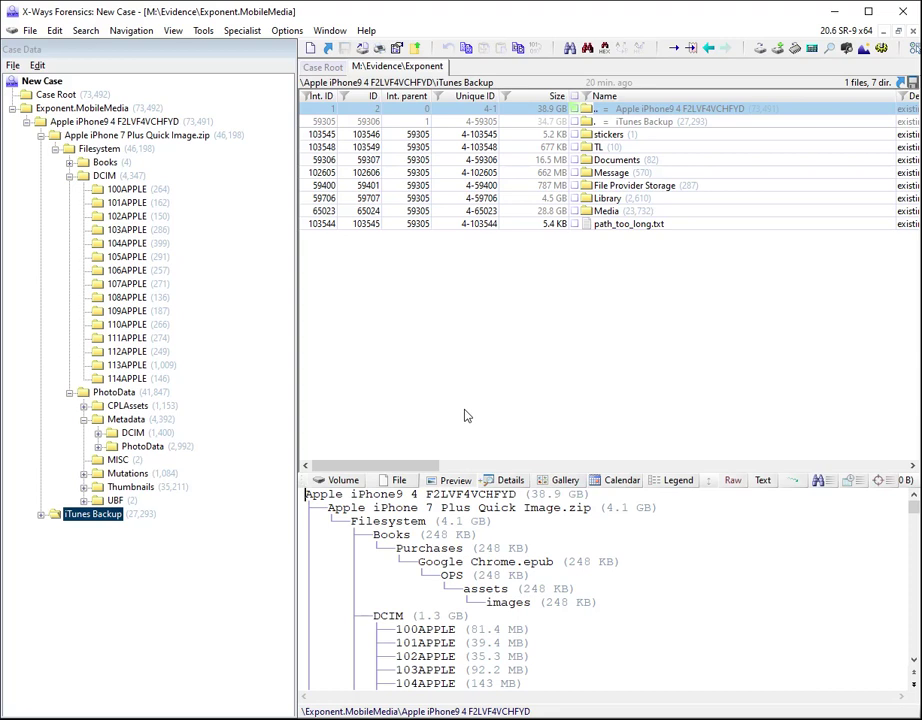
List all files of the Apple iPhone device folder including subdirectories and examine their timestamps, metadata and device types
drag(412, 465, 555, 457)
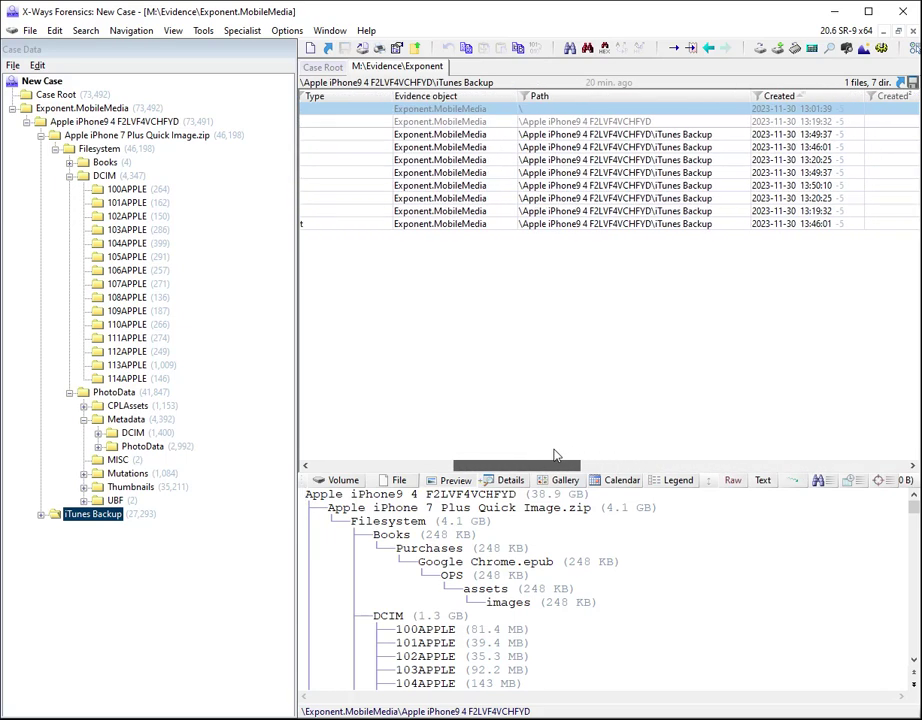
drag(555, 457, 406, 457)
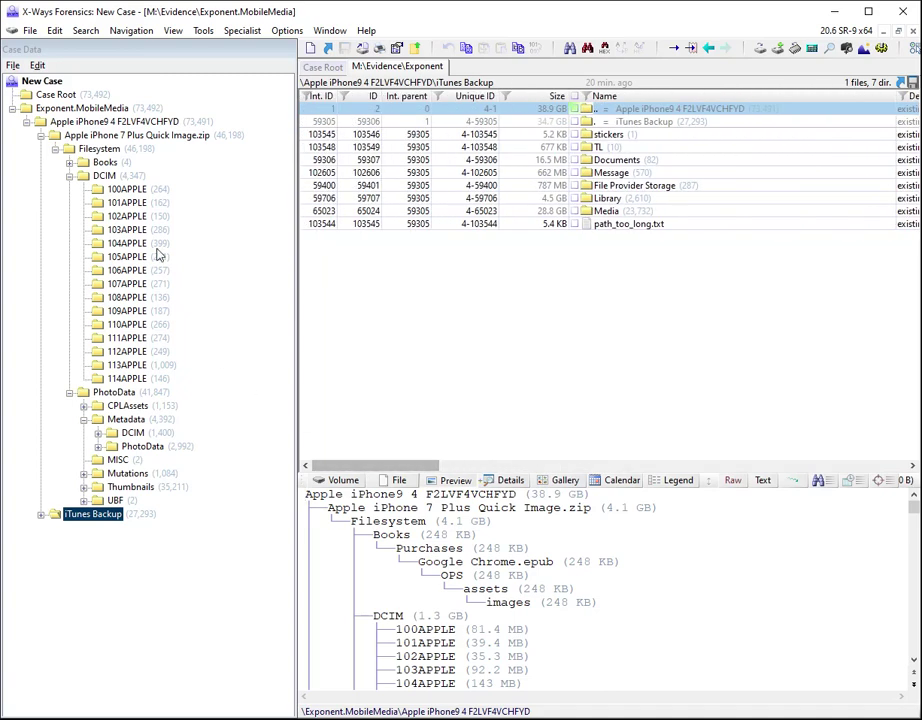
right_click(68, 124)
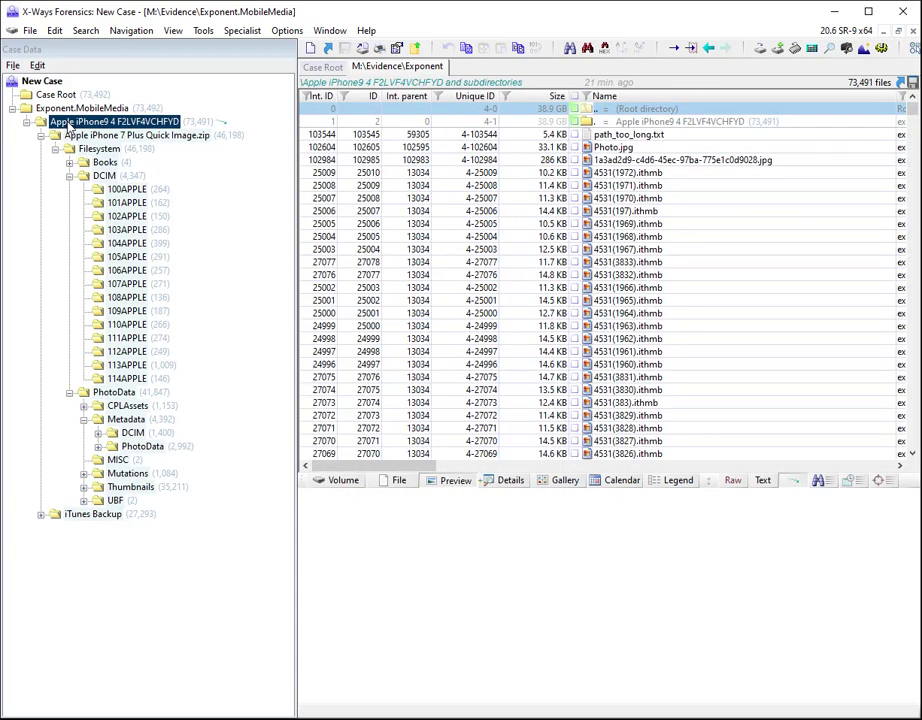
drag(407, 470, 611, 470)
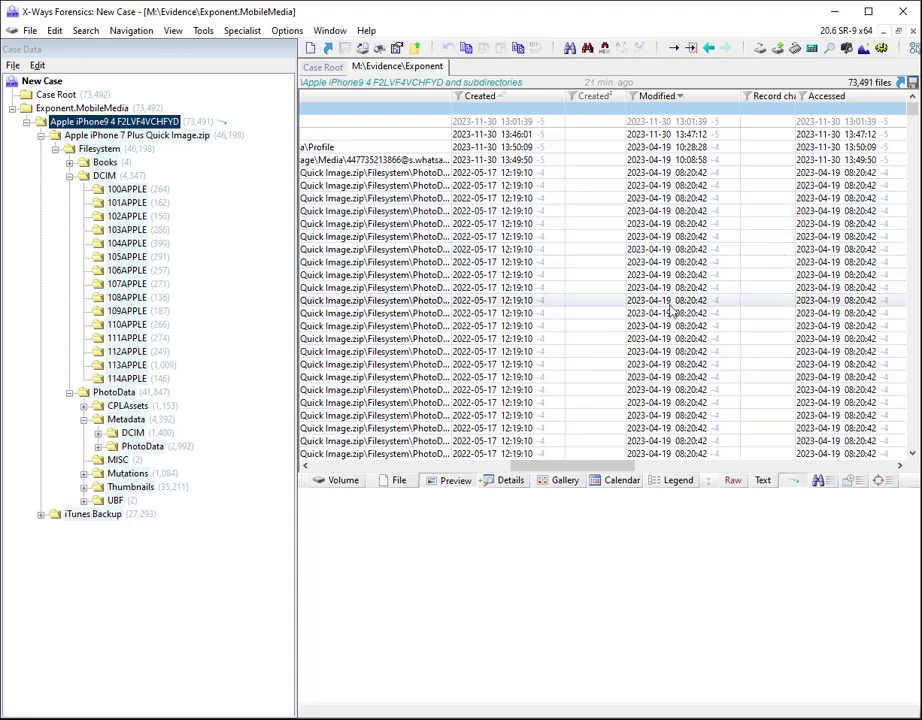
drag(597, 465, 858, 470)
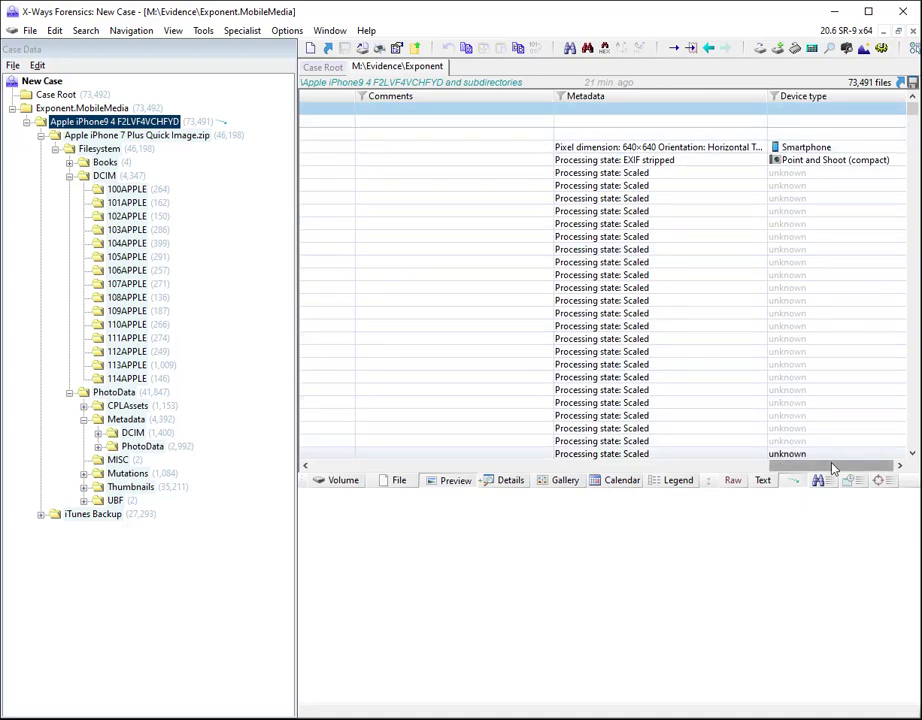
drag(833, 468, 217, 441)
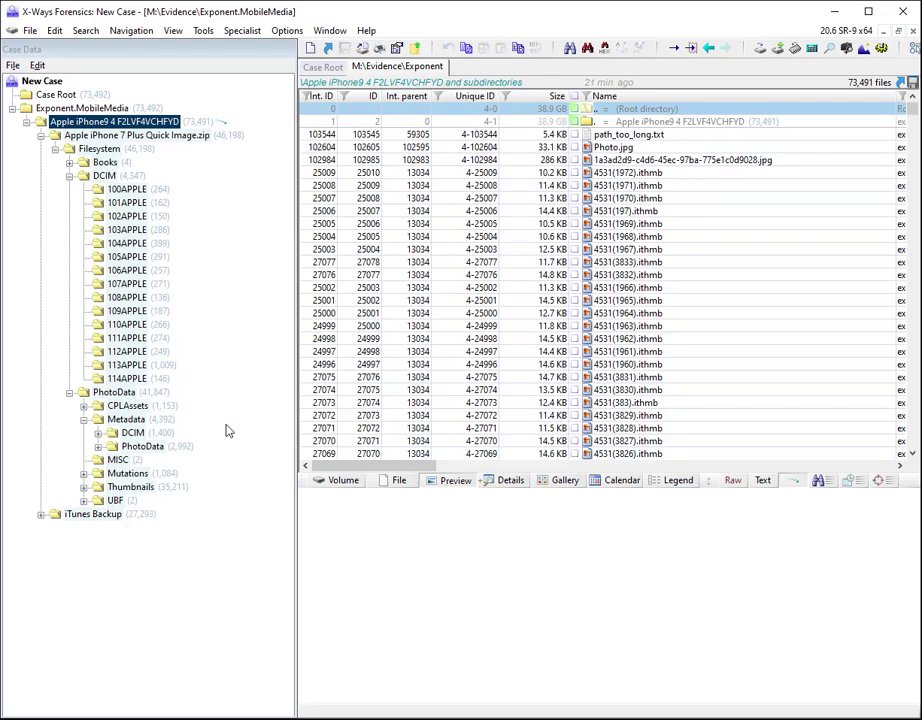